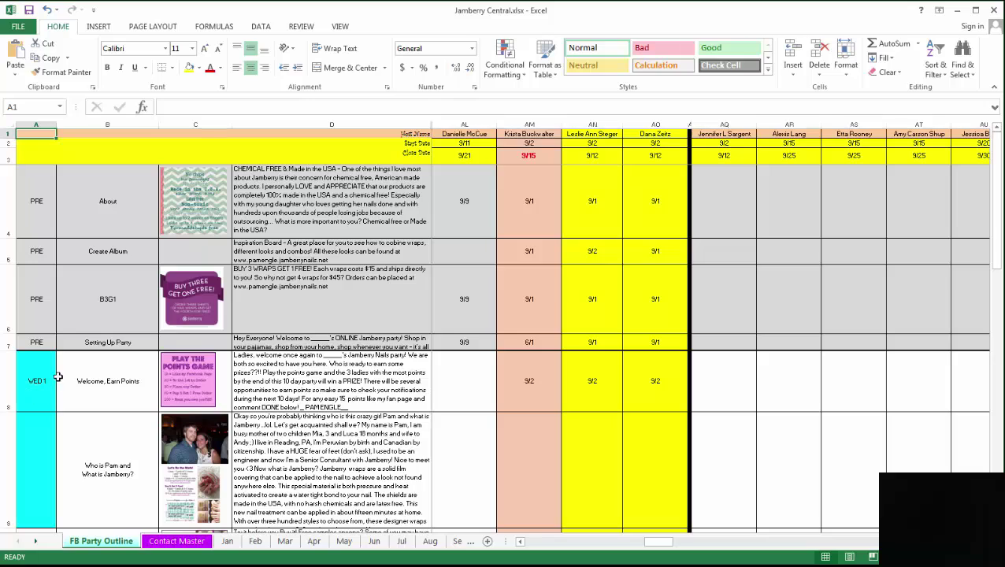
# Review the party outline's day labels and post topics from the PRE rows through SUN 5
pyautogui.click(39, 393)
pyautogui.scroll(-4, 39, 394)
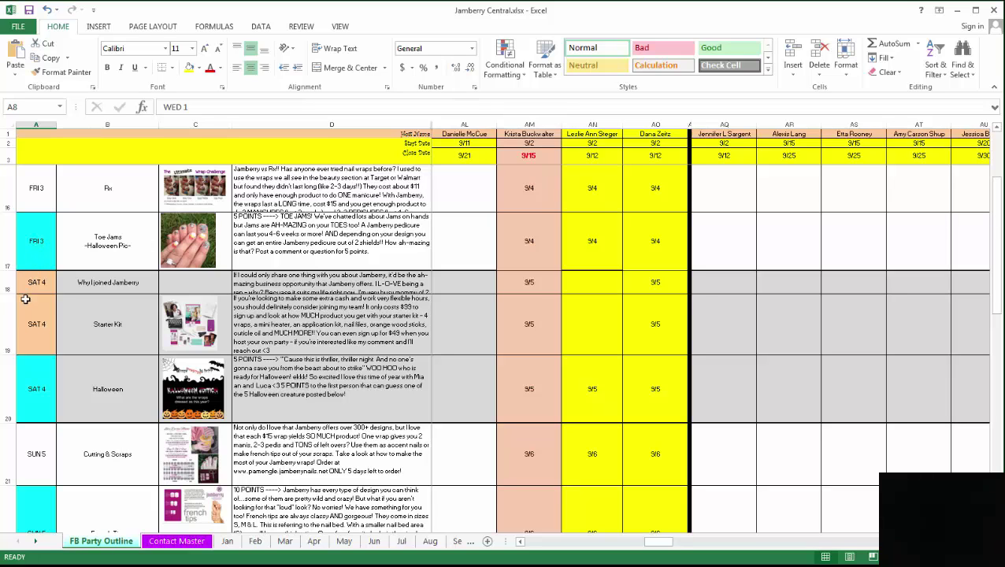
pyautogui.scroll(-1, 41, 422)
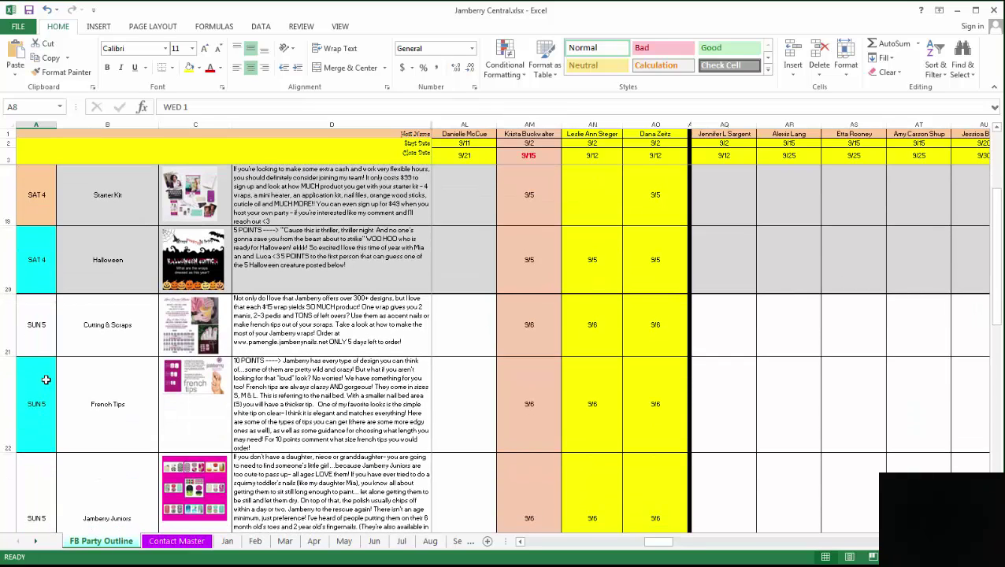
pyautogui.scroll(5, 46, 434)
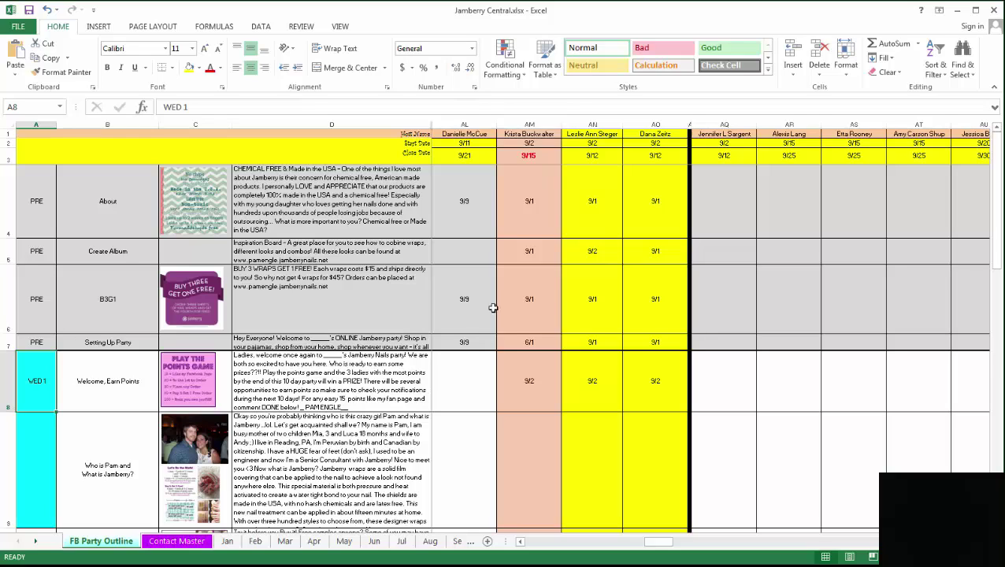
# Examine the host column AB, checking its name, start date, close date and the posting dates logged for each topic
pyautogui.moveTo(663, 545); pyautogui.dragTo(623, 545)
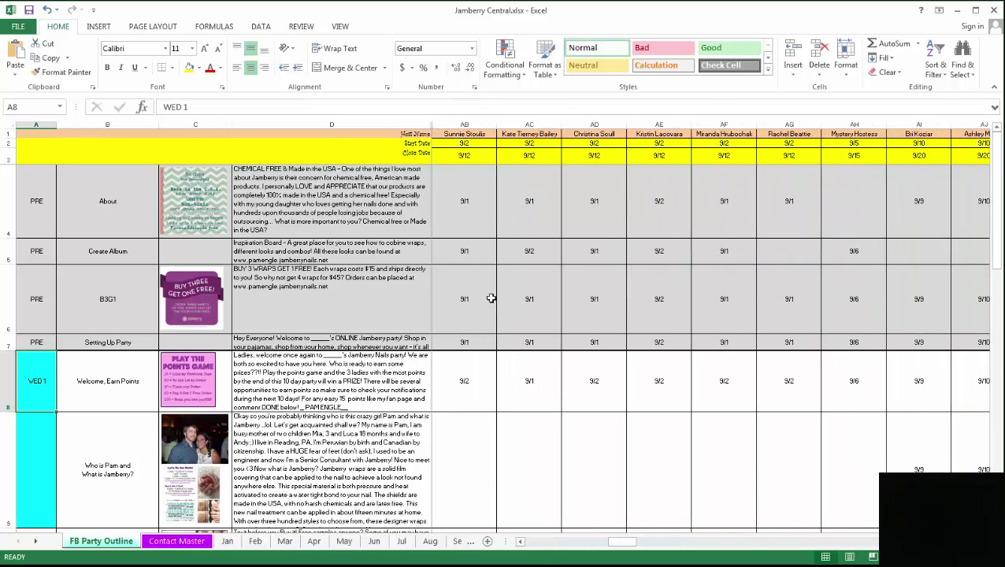
pyautogui.click(465, 133)
pyautogui.click(476, 143)
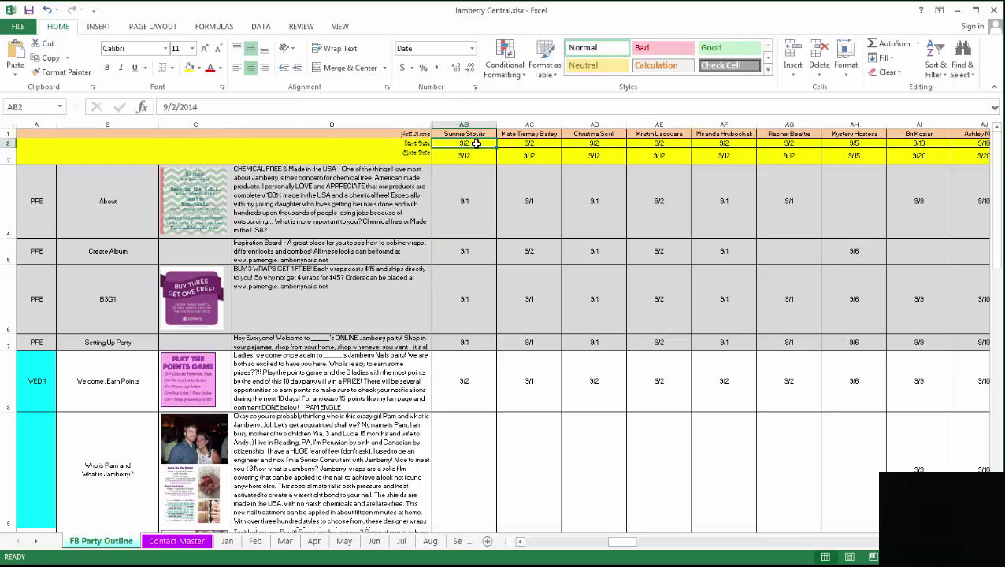
pyautogui.click(479, 154)
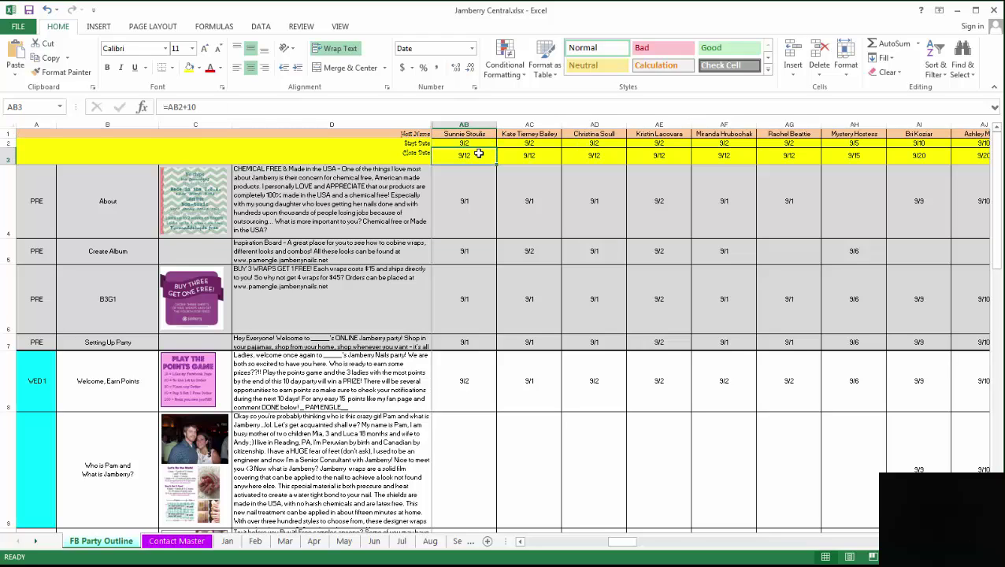
pyautogui.click(471, 201)
pyautogui.click(462, 259)
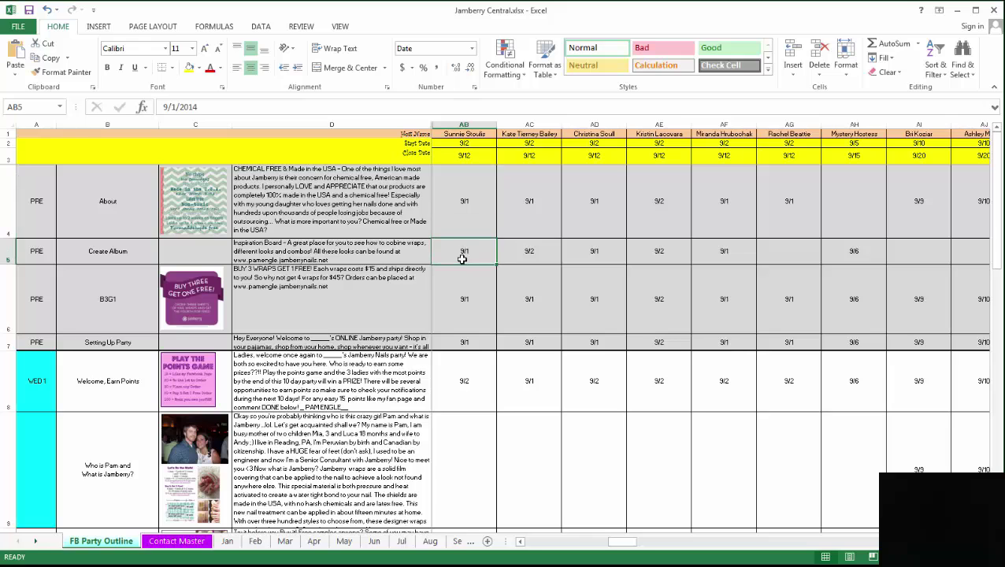
pyautogui.click(471, 308)
pyautogui.click(461, 342)
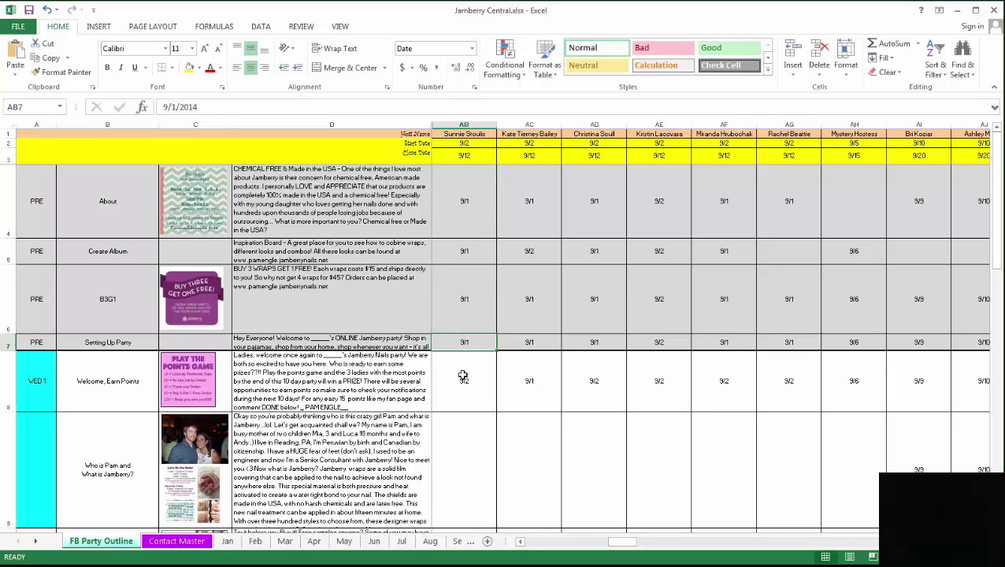
pyautogui.click(462, 377)
pyautogui.scroll(-1, 462, 370)
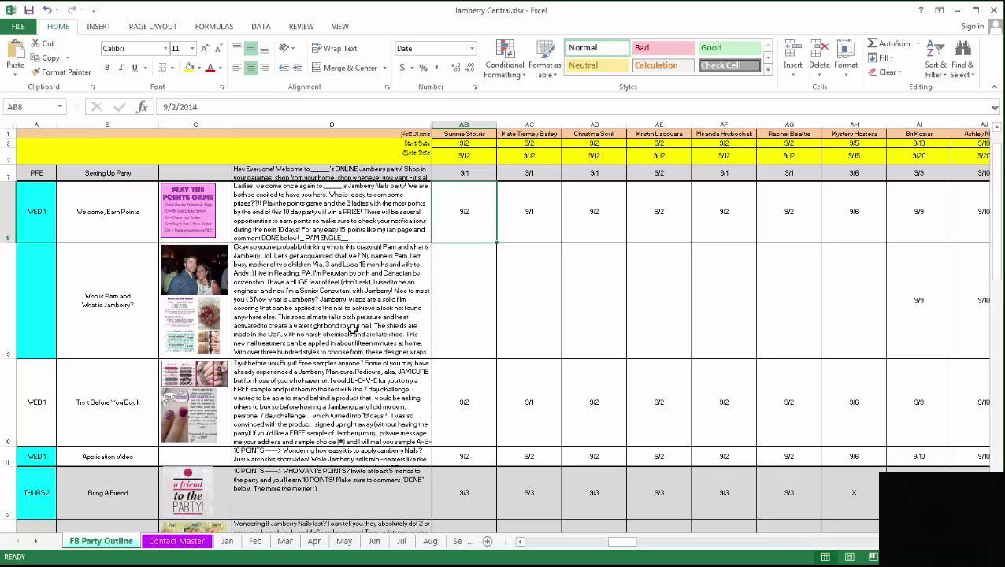
pyautogui.scroll(-4, 411, 373)
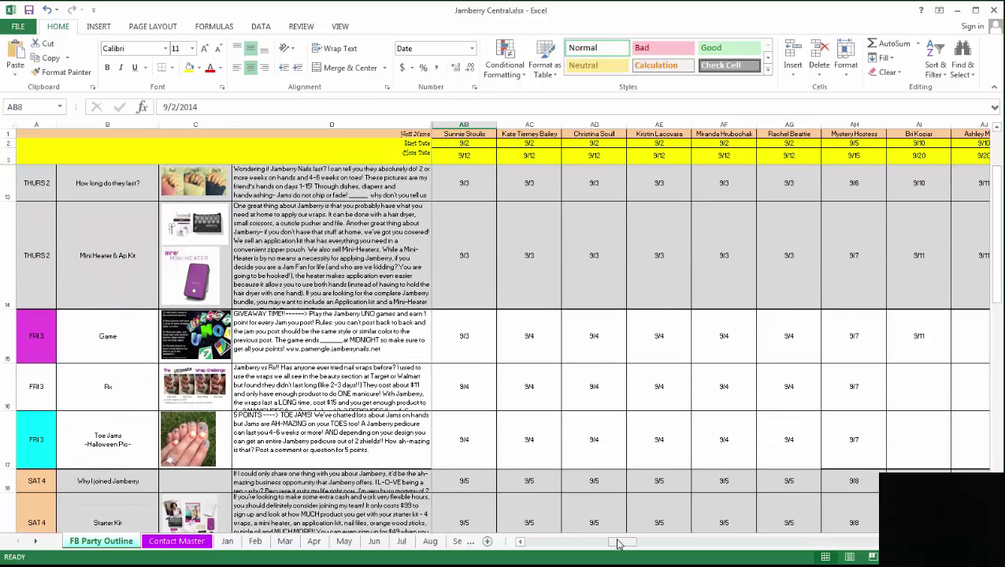
# Review the start dates of the upcoming hosts listed after the black divider column
pyautogui.moveTo(618, 543); pyautogui.dragTo(668, 545)
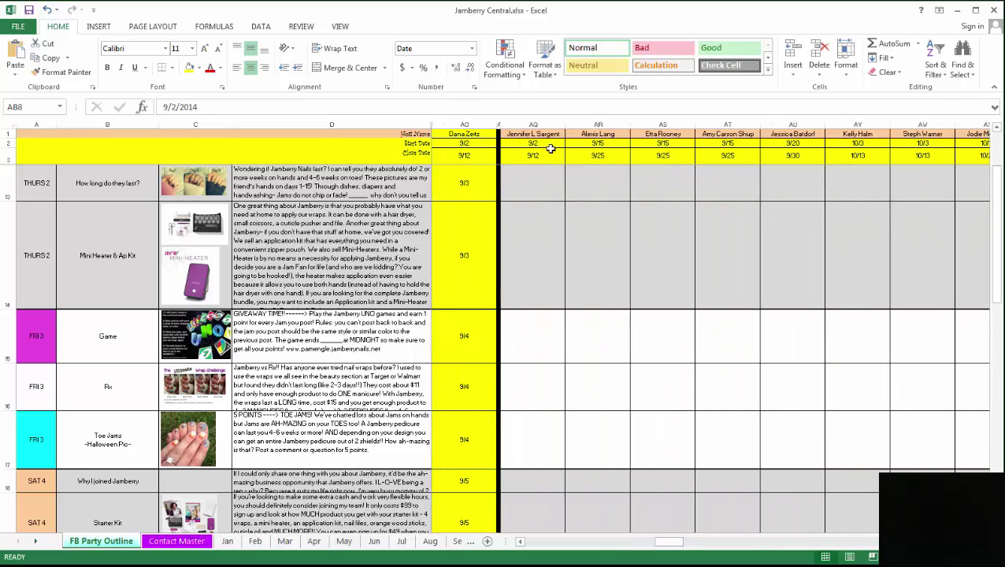
pyautogui.click(548, 147)
pyautogui.click(669, 145)
pyautogui.click(728, 146)
pyautogui.click(794, 144)
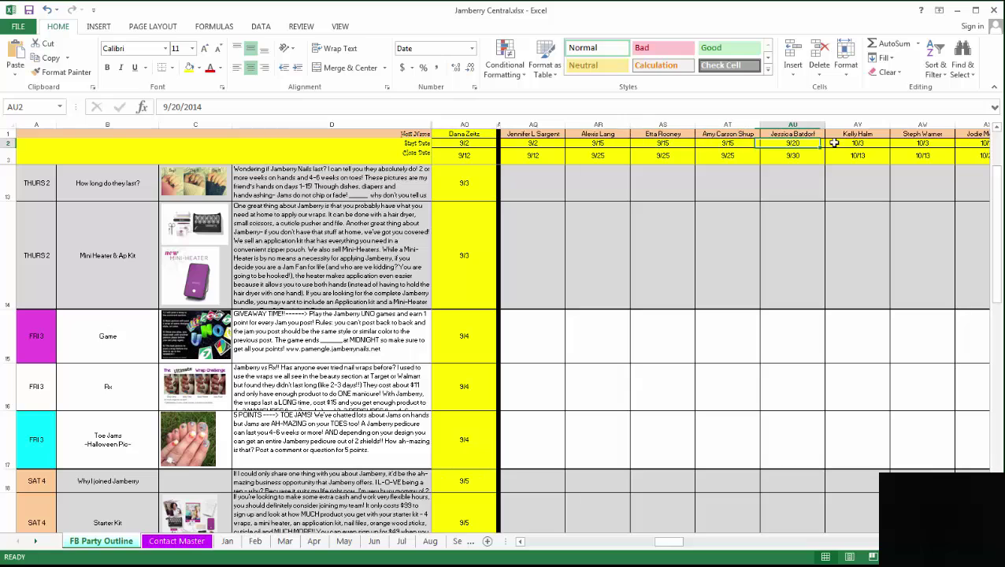
pyautogui.click(835, 135)
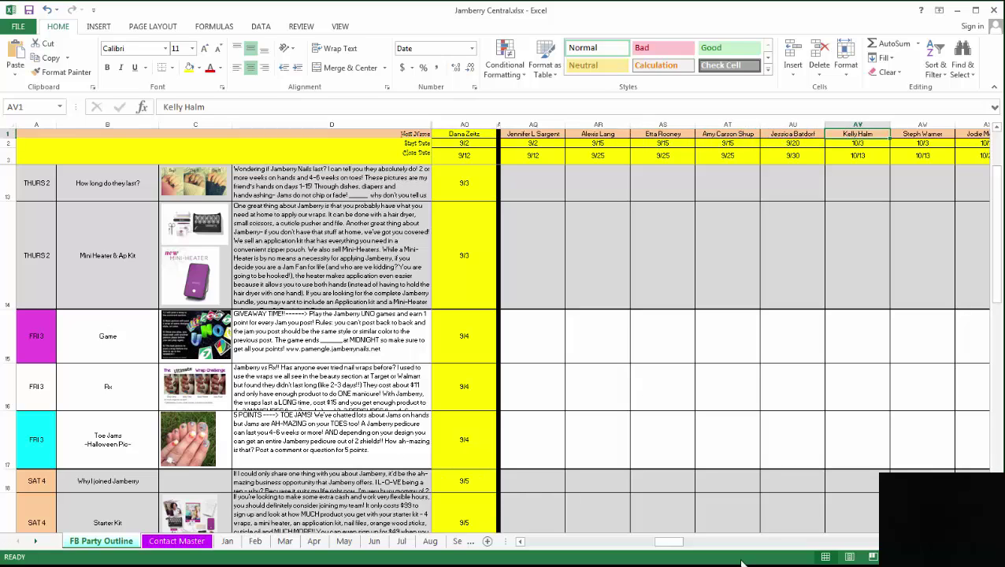
# Examine the colour-coded day labels of the game, points and recruiting posts from FRI 3 onward
pyautogui.moveTo(672, 546); pyautogui.dragTo(627, 545)
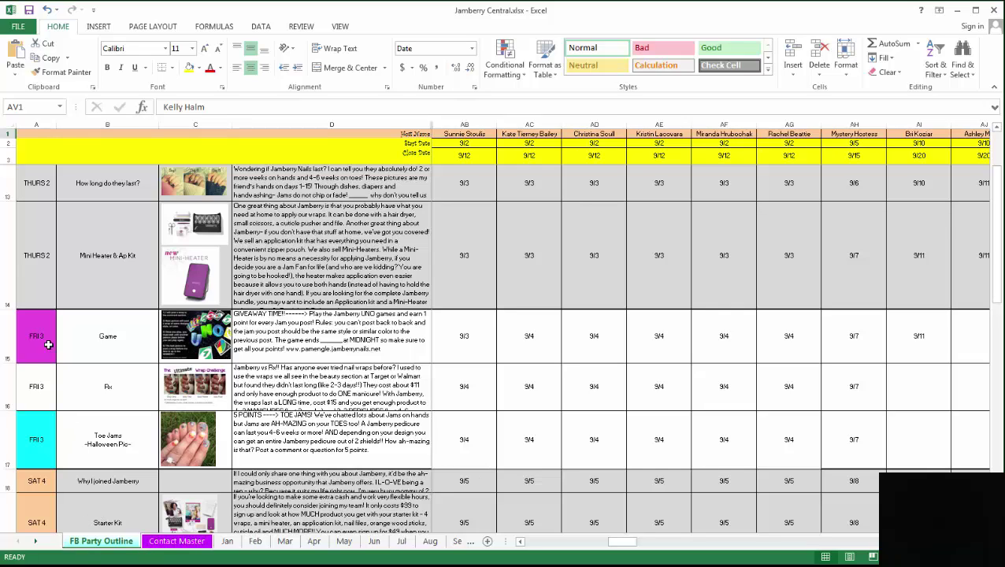
pyautogui.click(67, 453)
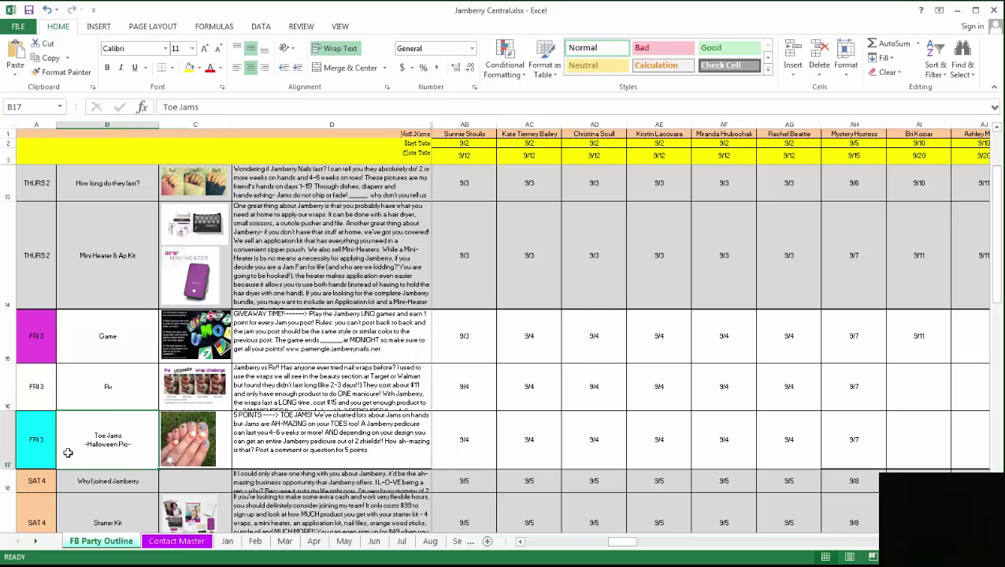
pyautogui.scroll(-1, 68, 453)
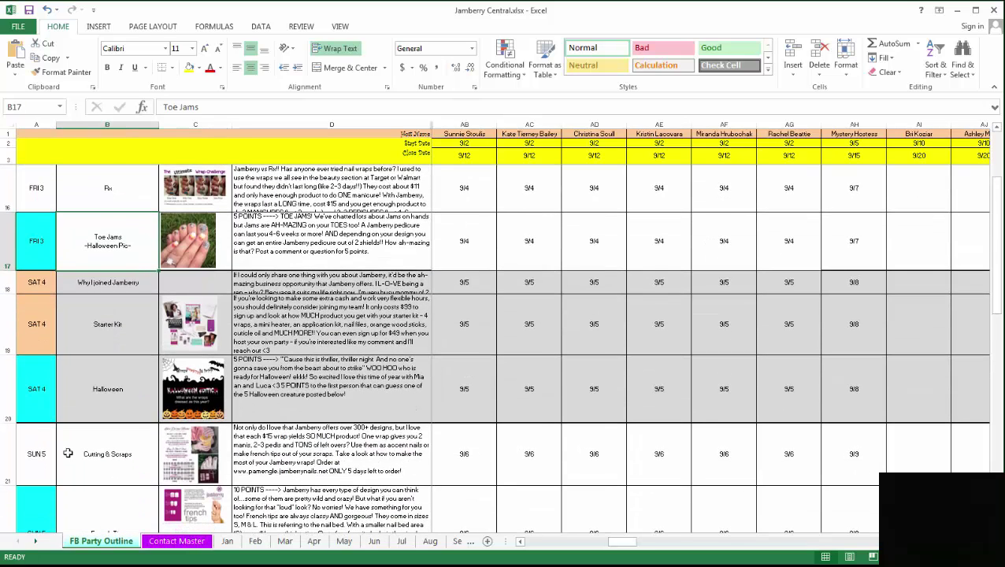
pyautogui.click(42, 334)
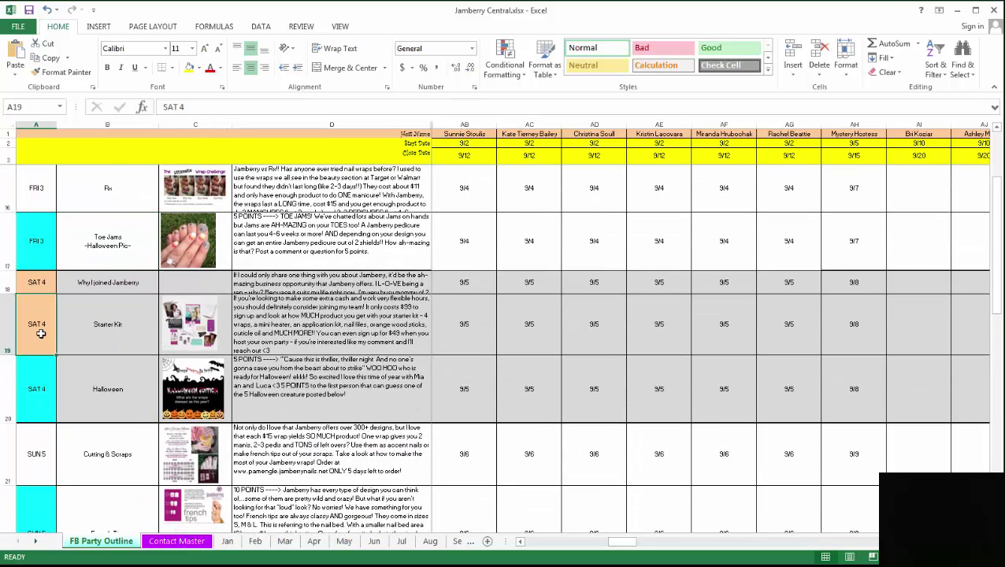
pyautogui.scroll(1, 45, 261)
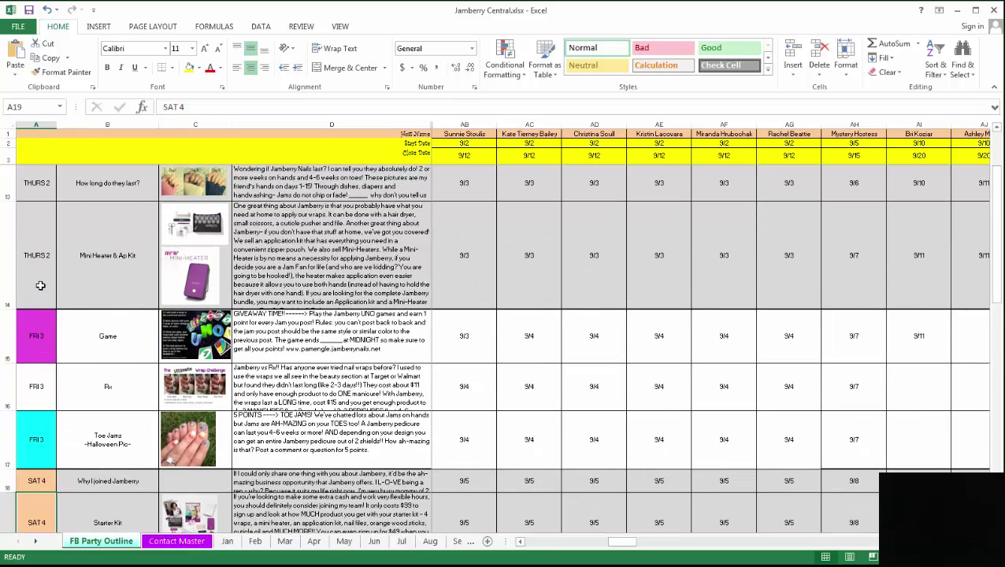
pyautogui.click(38, 314)
pyautogui.scroll(-1, 47, 352)
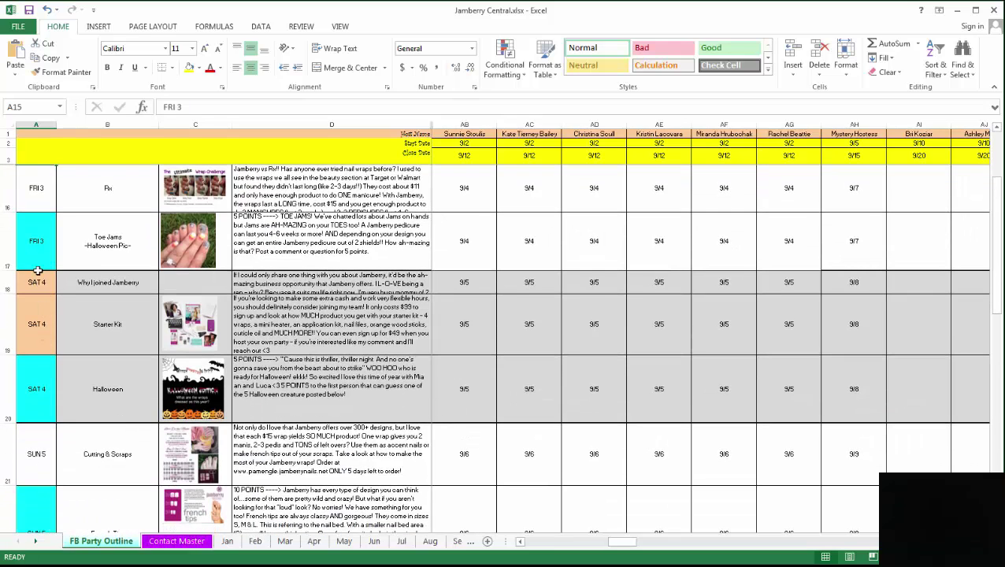
pyautogui.click(37, 245)
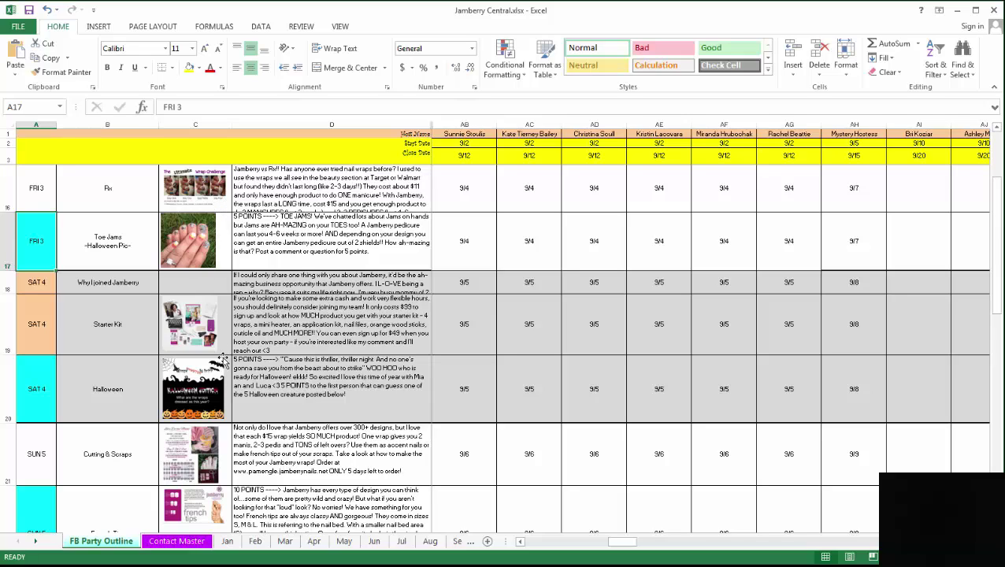
pyautogui.click(37, 286)
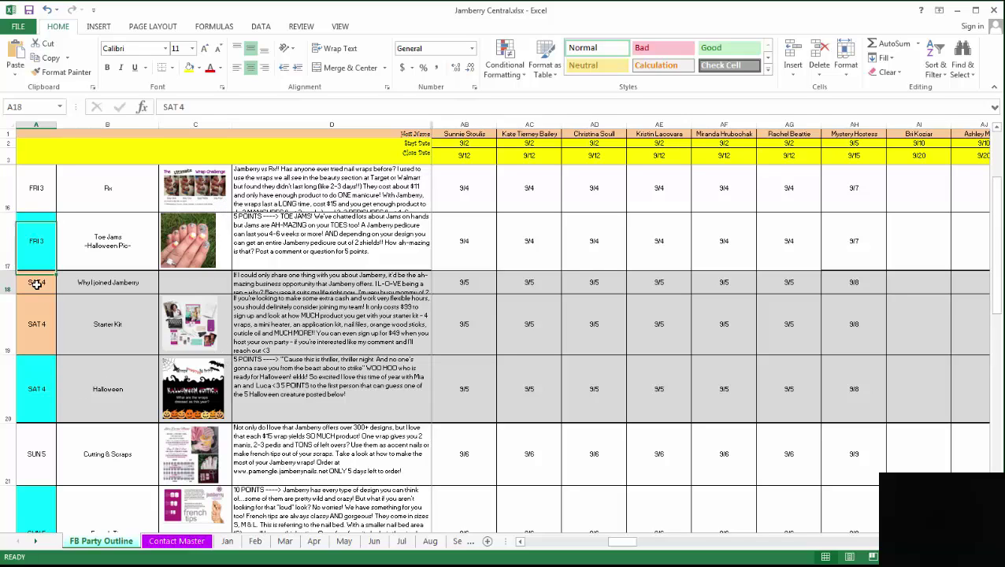
pyautogui.click(41, 320)
pyautogui.scroll(-3, 68, 346)
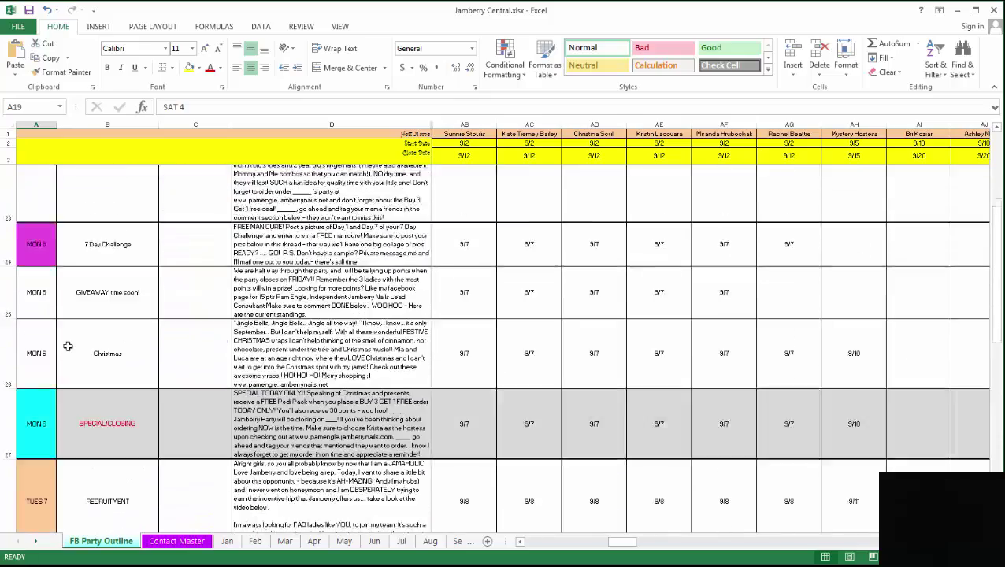
pyautogui.scroll(-3, 68, 345)
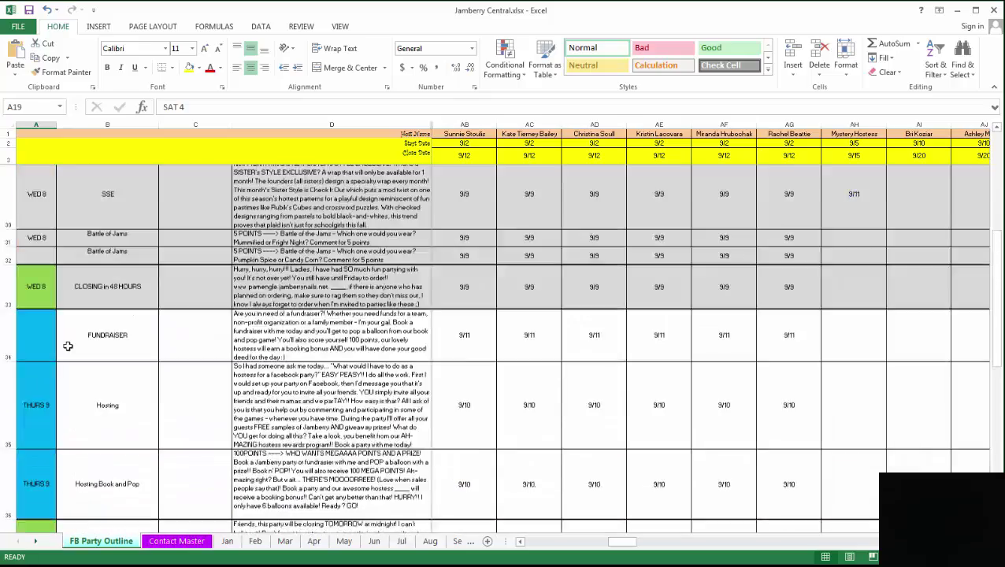
# Examine the colour-coded WED 8 and THURS 9 rows covering the closing reminder, fundraiser and hosting posts
pyautogui.click(39, 220)
pyautogui.click(87, 228)
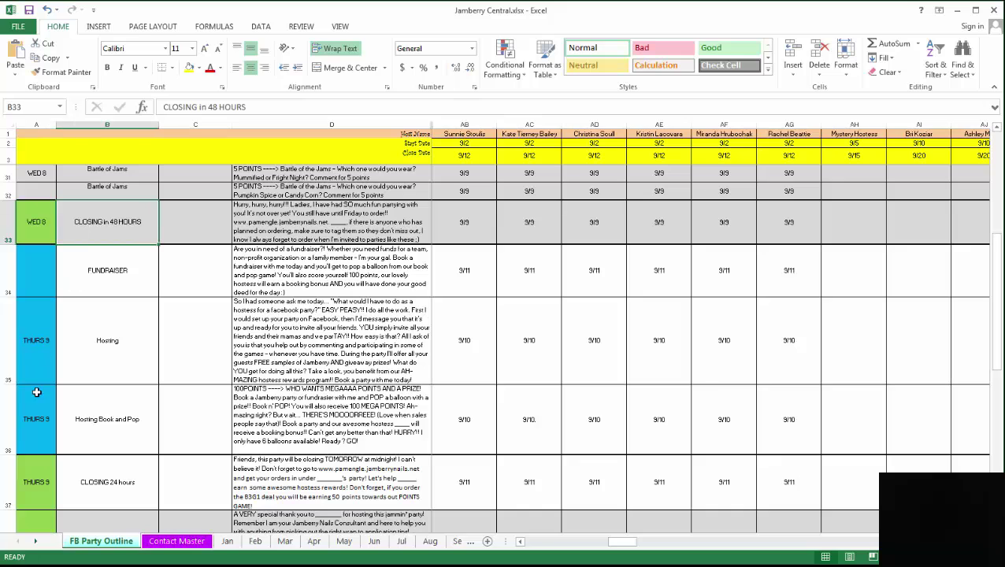
pyautogui.scroll(-1, 37, 394)
pyautogui.click(44, 391)
pyautogui.click(40, 336)
pyautogui.click(42, 271)
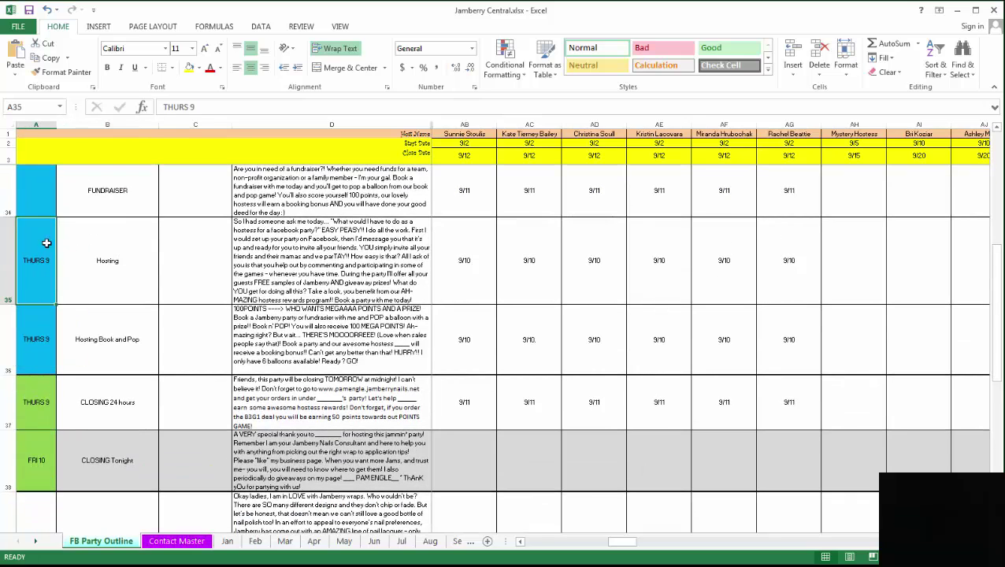
pyautogui.click(44, 211)
pyautogui.click(50, 248)
# Switch to the Contact Master sheet and enlarge row 1 to read the full legend of status codes
pyautogui.click(187, 549)
pyautogui.click(218, 477)
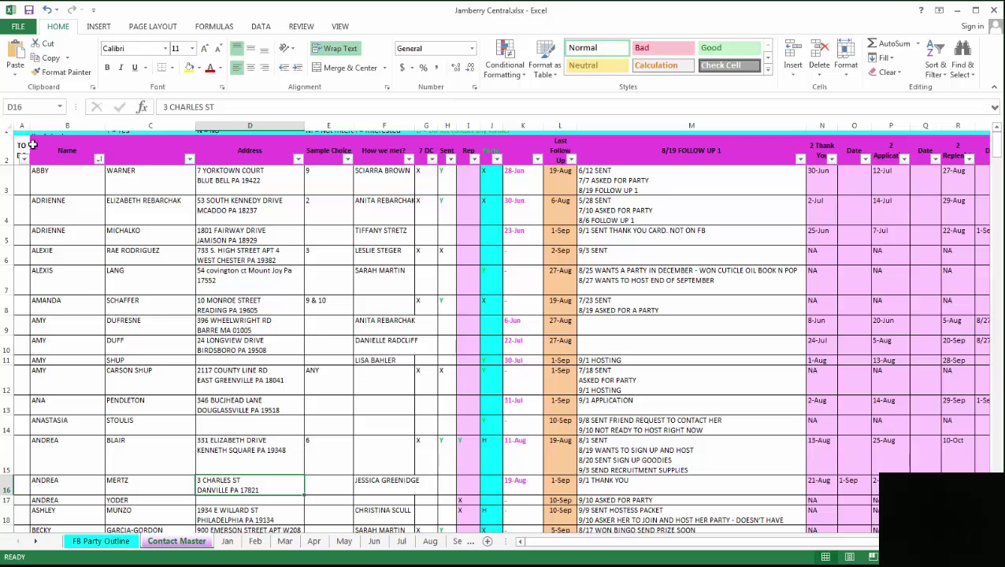
pyautogui.moveTo(5, 134); pyautogui.dragTo(4, 240)
pyautogui.click(73, 272)
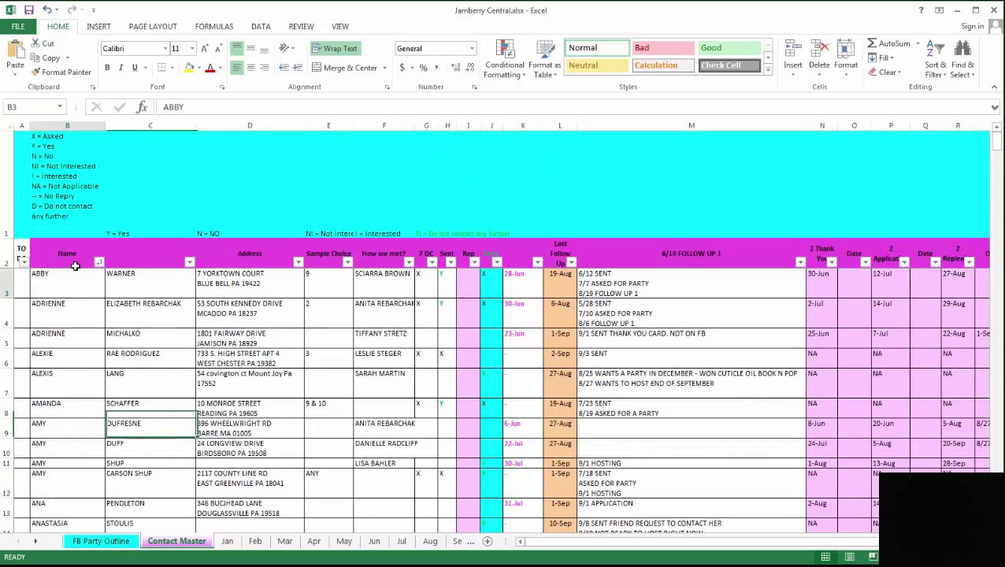
pyautogui.click(57, 165)
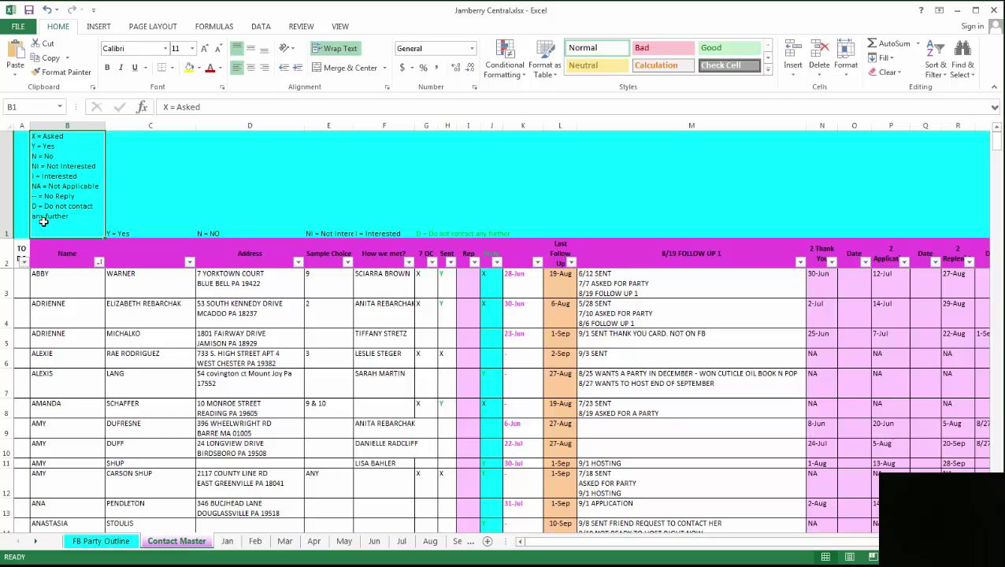
# Shrink row 1 of the Contact Master sheet back to a single line of legend text
pyautogui.click(80, 291)
pyautogui.moveTo(8, 237); pyautogui.dragTo(8, 142)
pyautogui.click(89, 235)
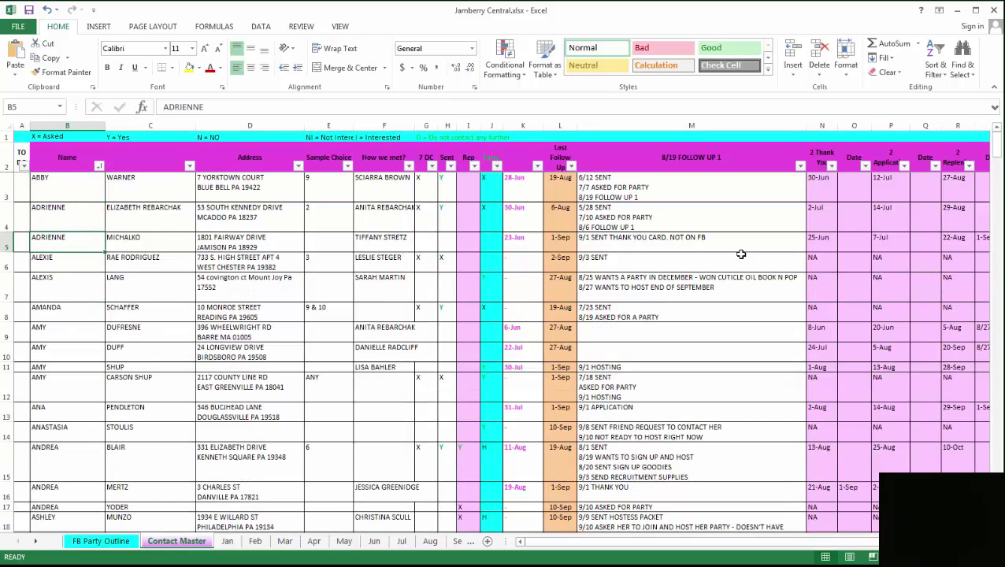
# Select the Contact Master header row, remove its filter, and apply the filter again to all its columns
pyautogui.click(8, 161)
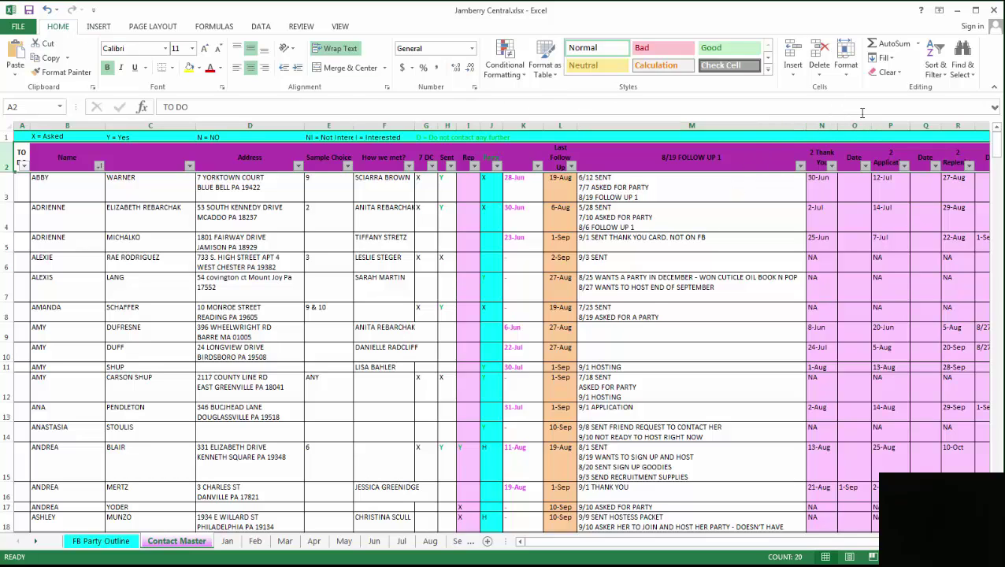
pyautogui.click(948, 75)
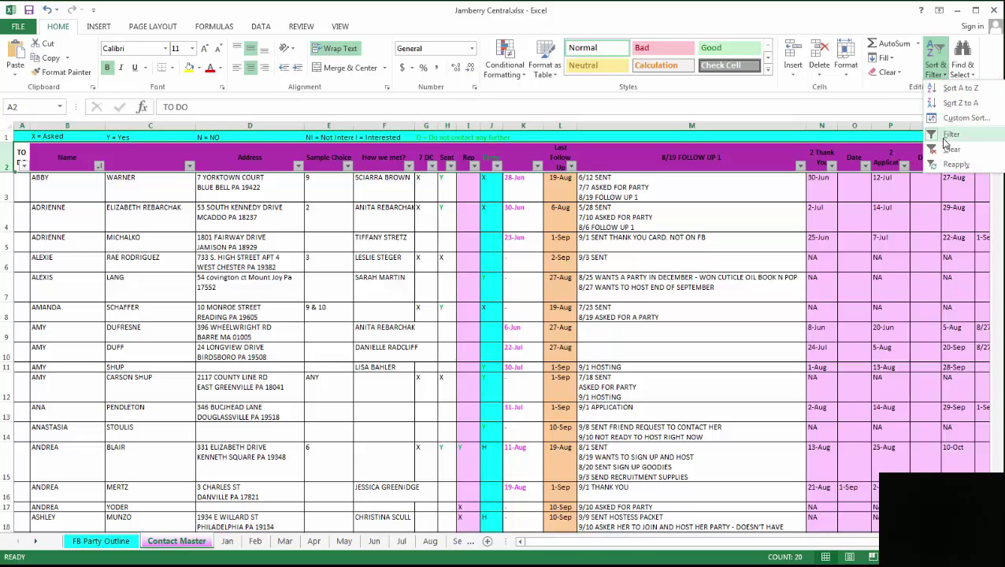
pyautogui.click(945, 137)
pyautogui.click(935, 69)
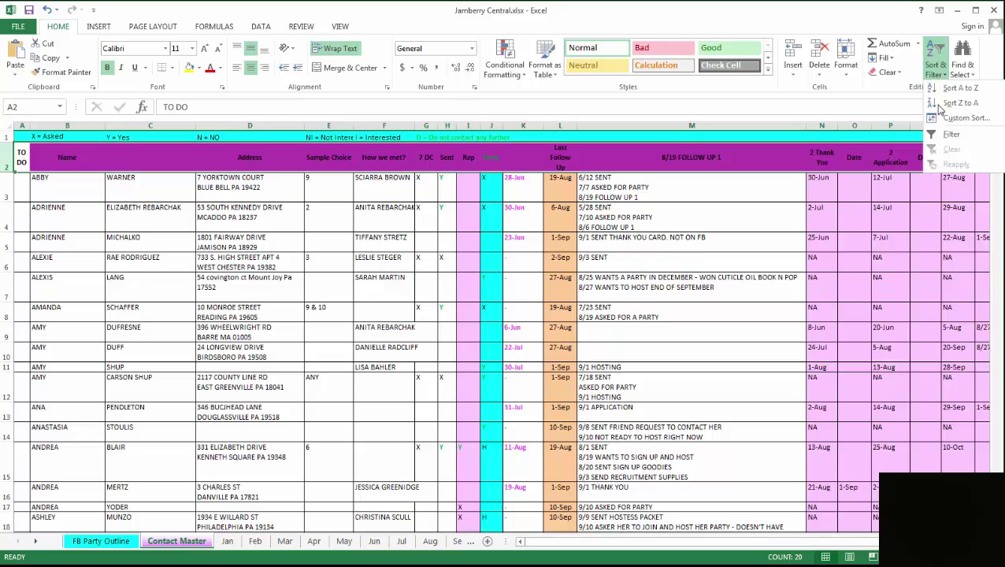
pyautogui.click(926, 134)
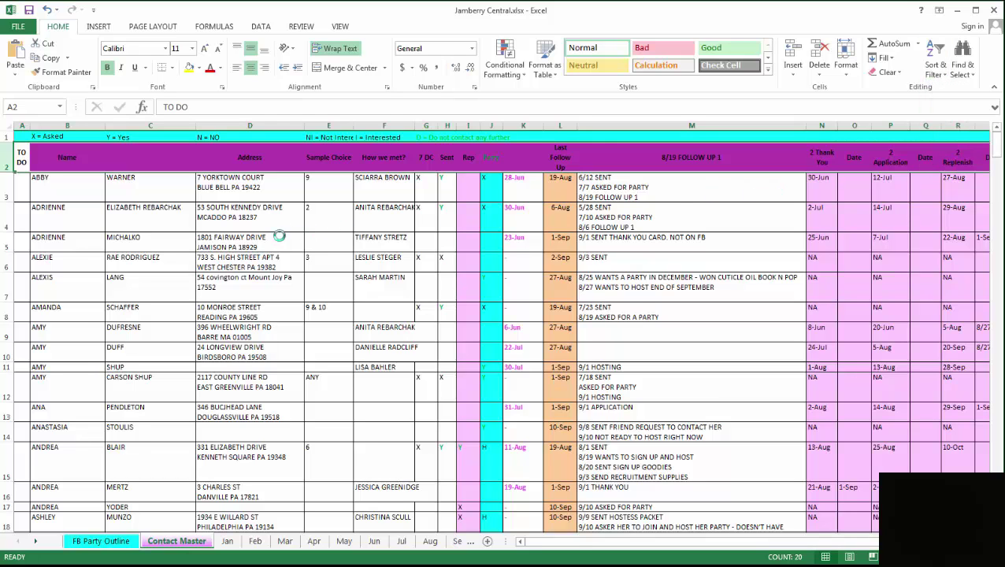
# Check the filtered headers across the contact list from Address through Host Date and Party Total
pyautogui.hscroll(3, 280, 234)
pyautogui.click(99, 184)
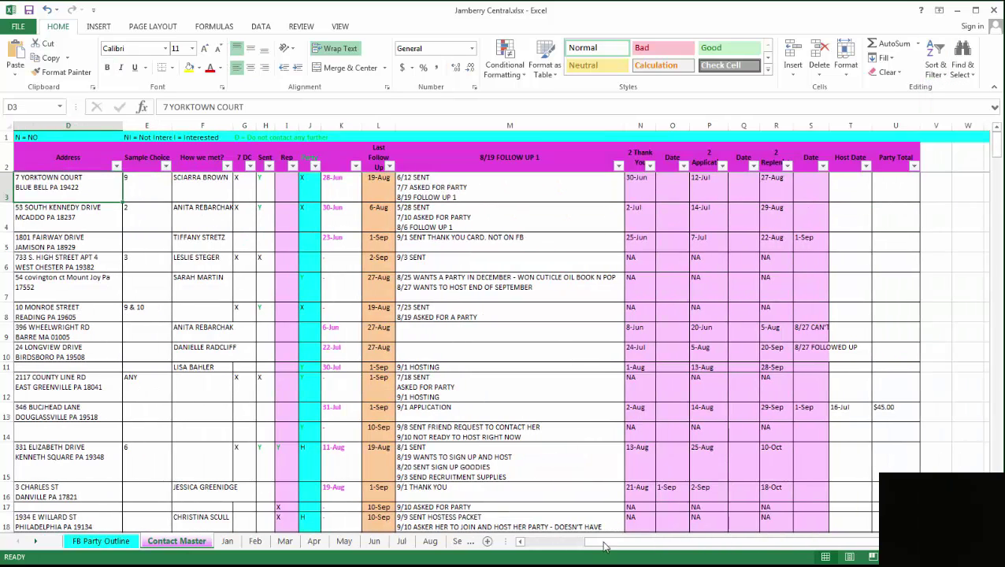
pyautogui.moveTo(605, 543); pyautogui.dragTo(544, 543)
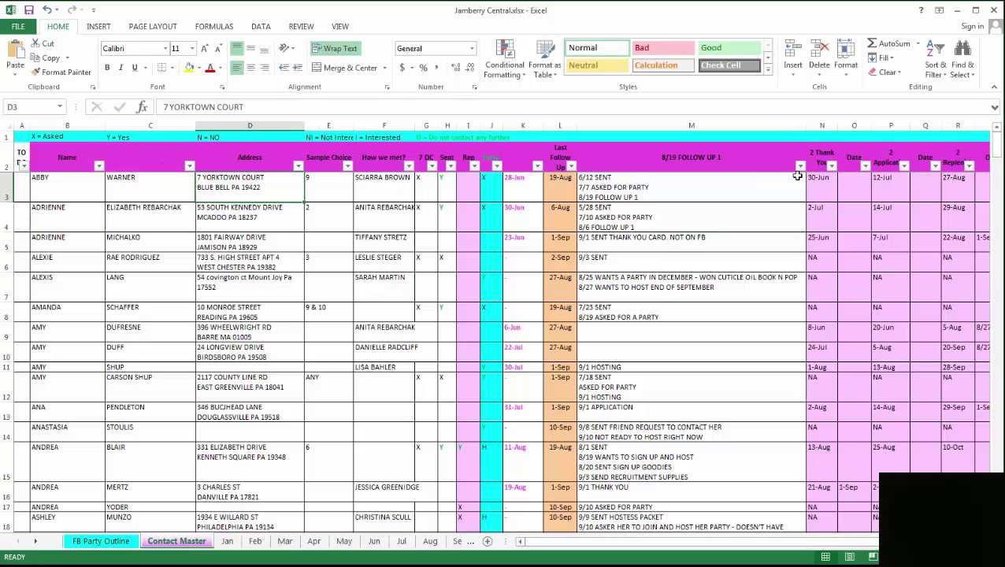
# Sort the contact list by first name from A to Z
pyautogui.click(62, 185)
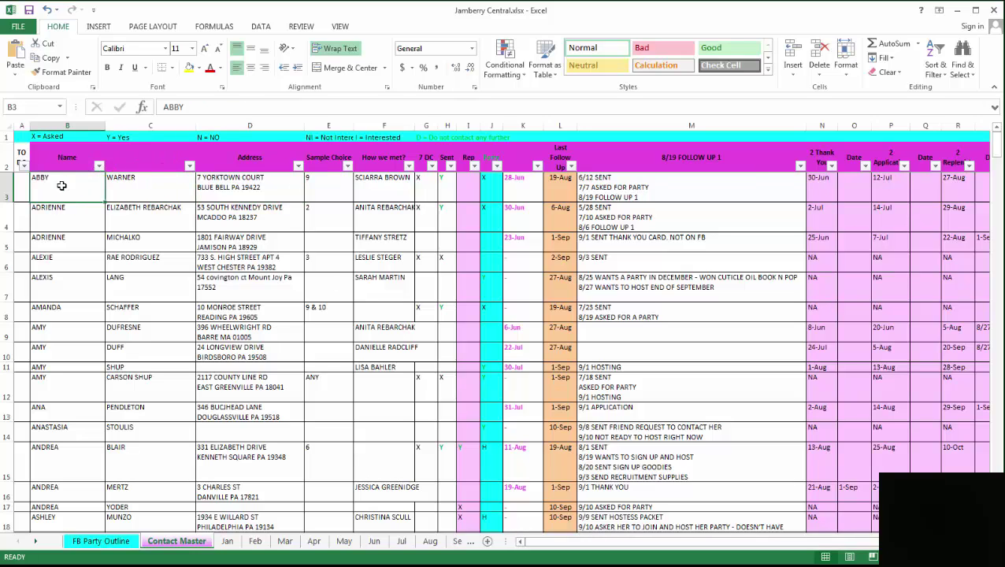
pyautogui.click(98, 165)
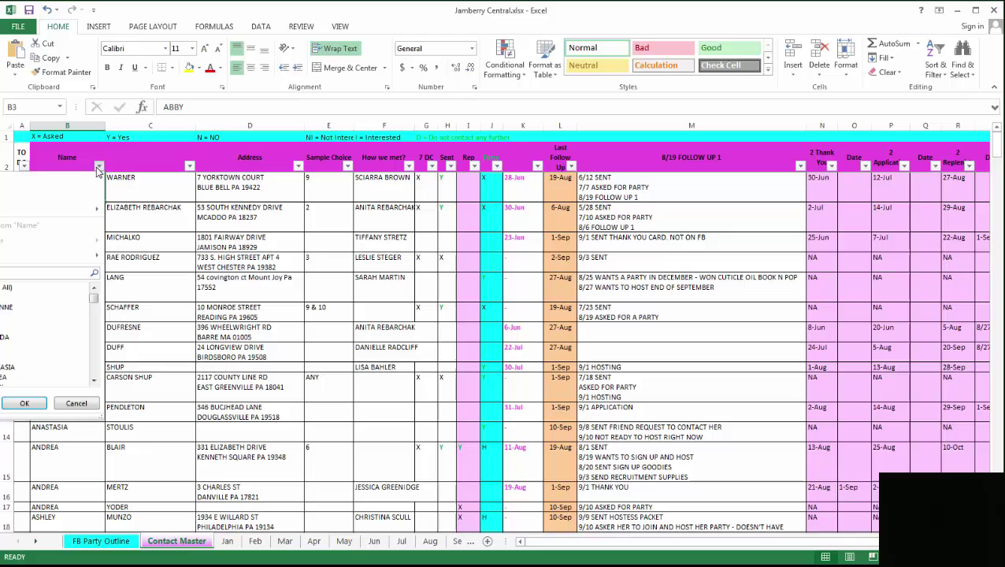
pyautogui.click(22, 185)
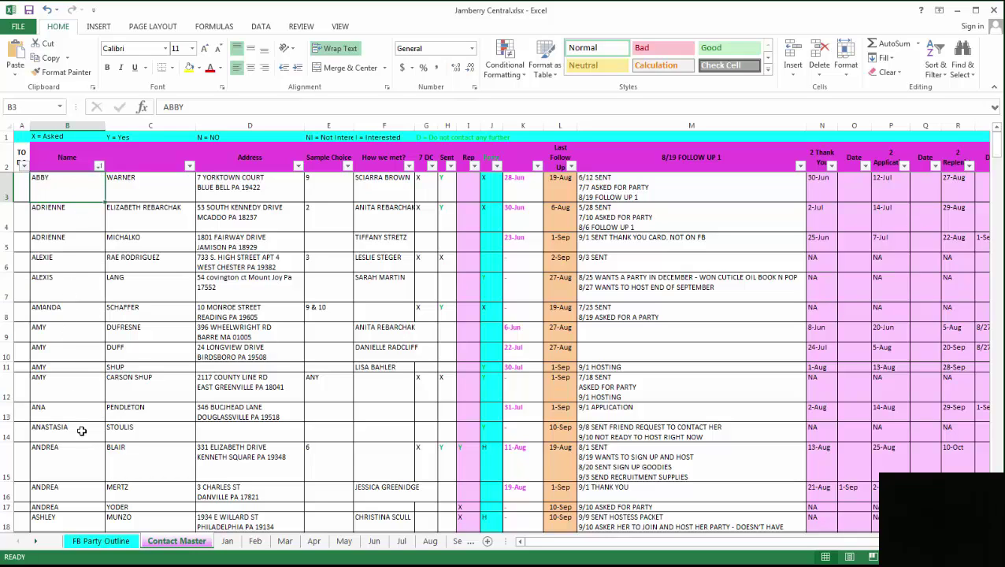
# Sort the contact list by last name from A to Z, using the untitled header beside Name
pyautogui.click(161, 182)
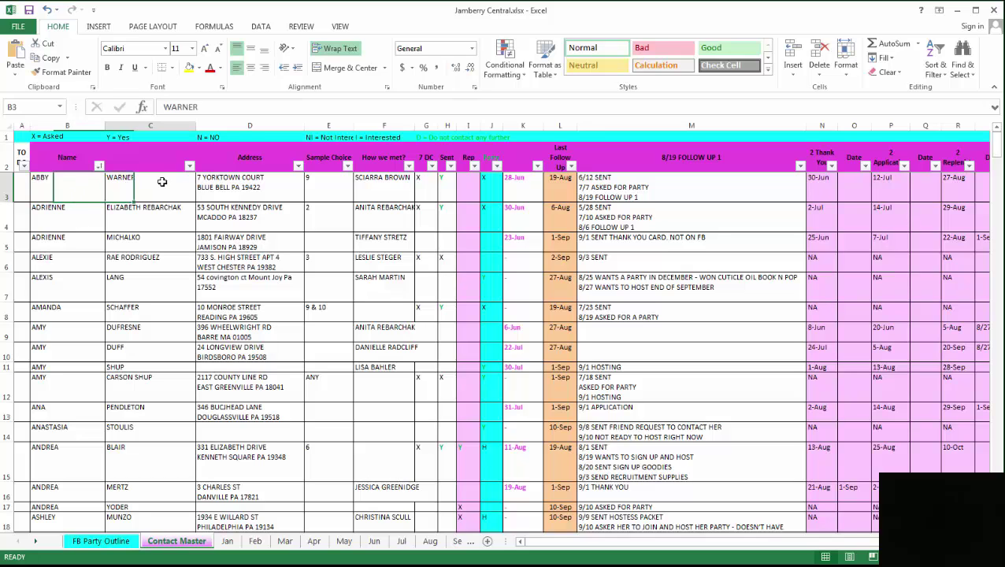
pyautogui.click(162, 158)
pyautogui.click(189, 165)
pyautogui.click(160, 181)
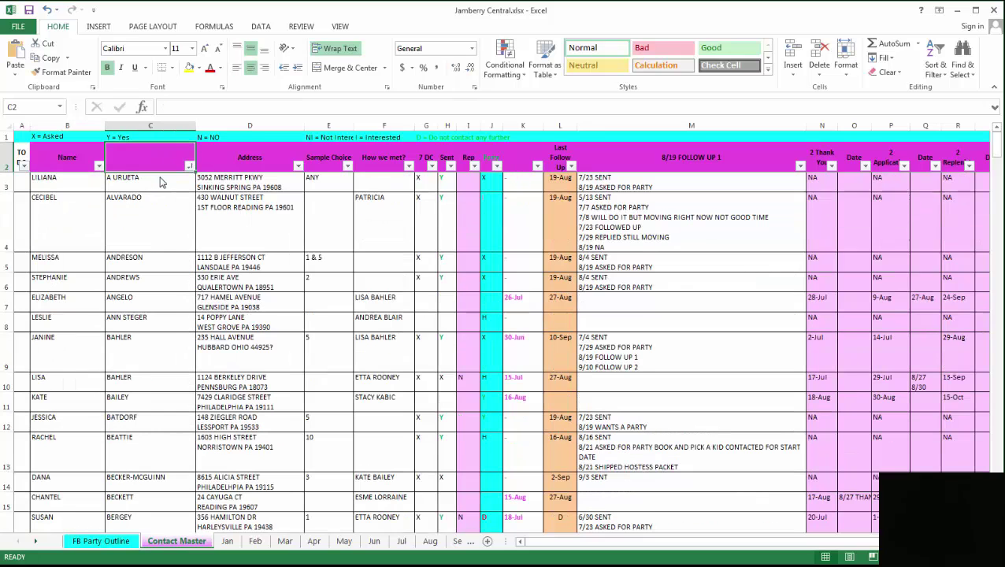
pyautogui.click(272, 204)
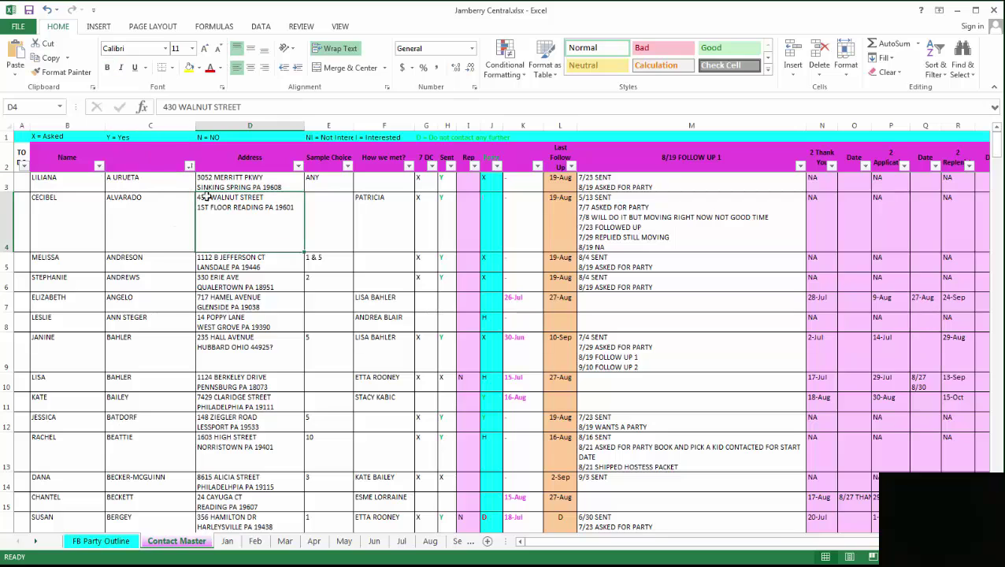
# Sort the contacts by first name from A to Z again and highlight the full names in rows 42 to 44
pyautogui.click(99, 165)
pyautogui.click(86, 182)
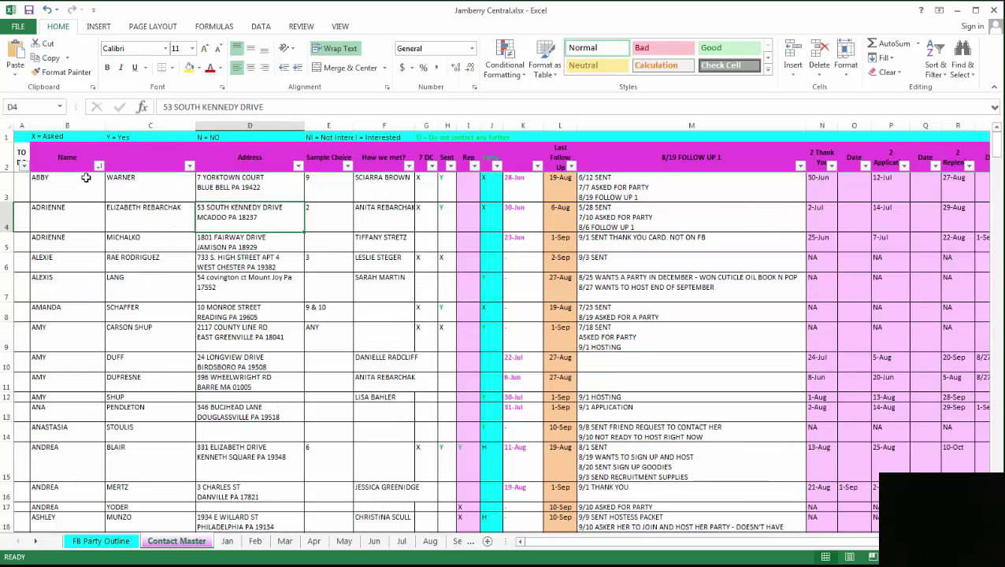
pyautogui.scroll(-9, 88, 350)
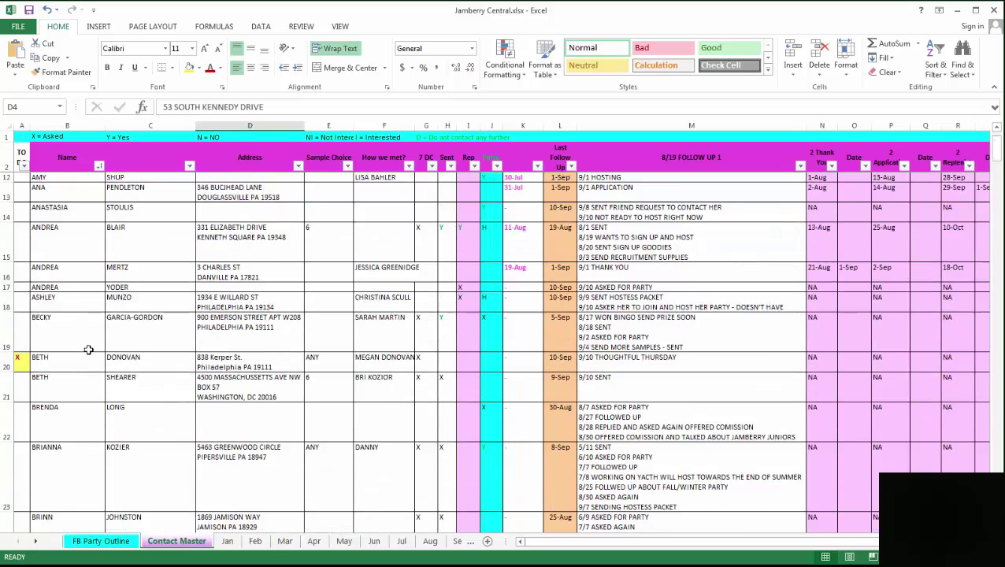
pyautogui.scroll(-2, 88, 350)
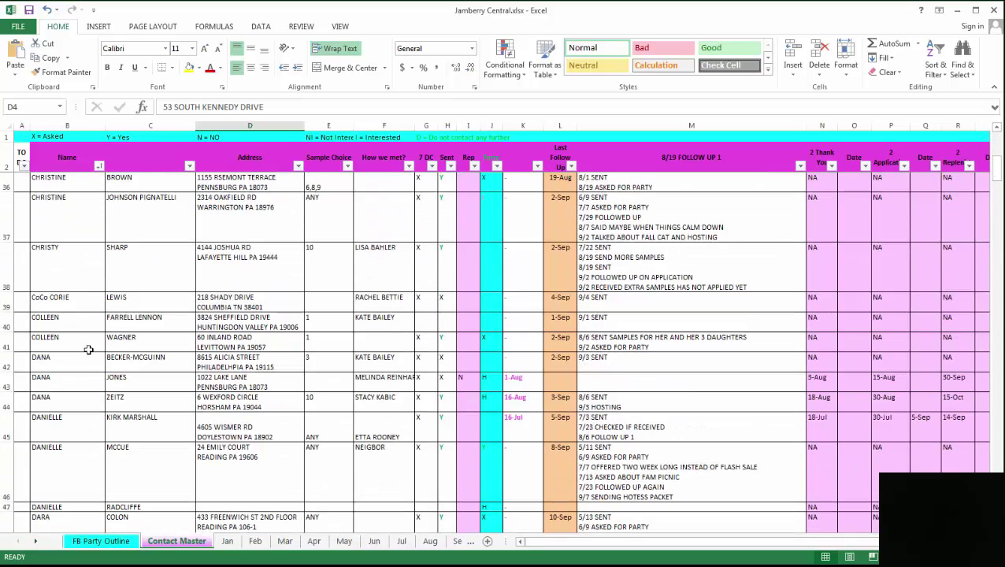
pyautogui.moveTo(85, 361); pyautogui.dragTo(166, 384)
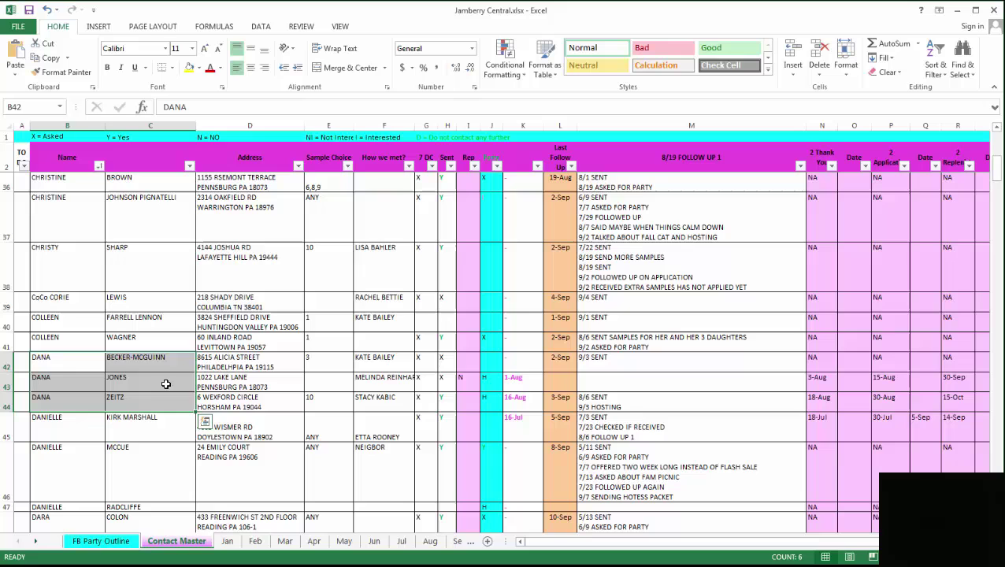
pyautogui.click(249, 325)
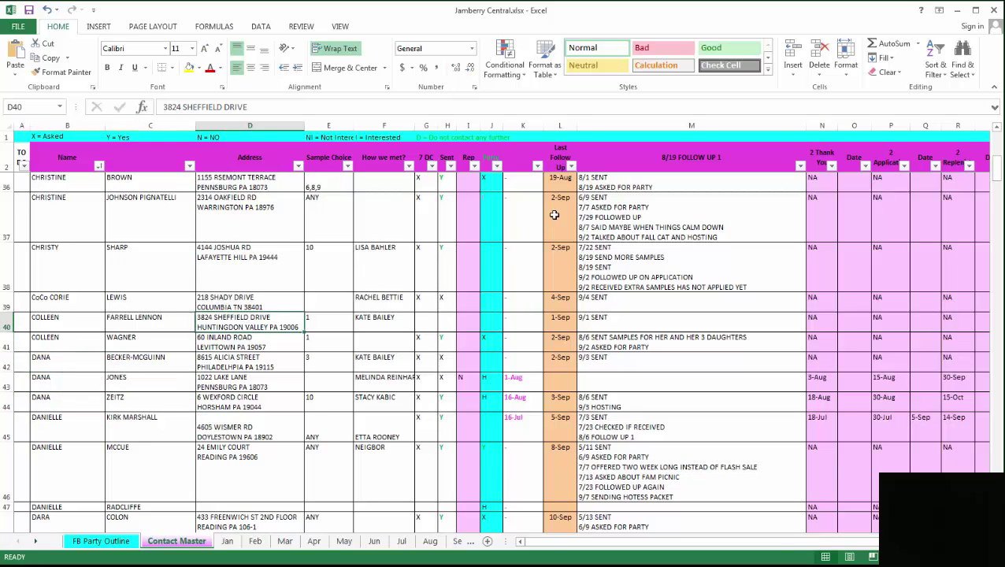
# Set the Last Follow Up date of the contact in row 3 to 9/11
pyautogui.click(546, 161)
pyautogui.scroll(11, 546, 161)
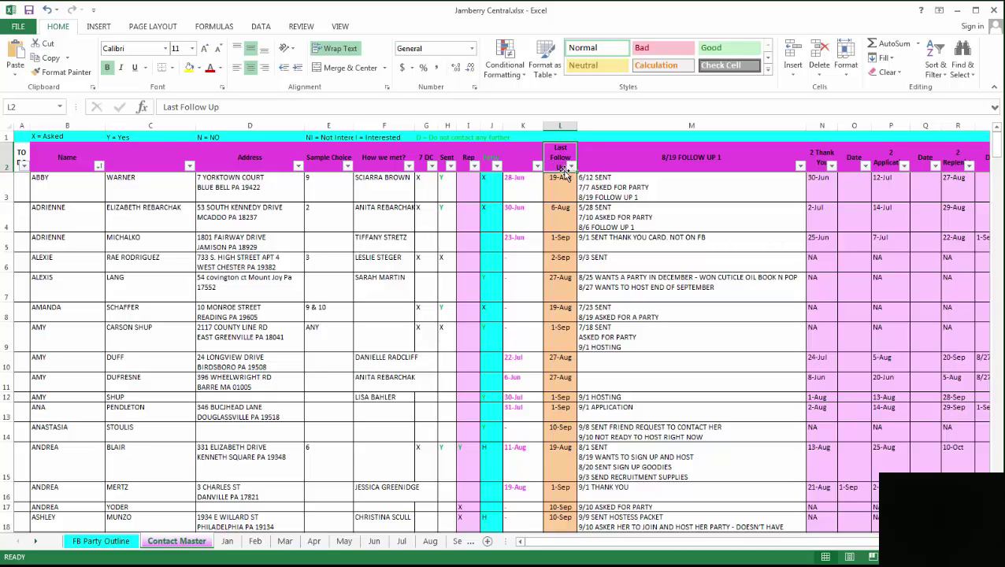
pyautogui.click(560, 182)
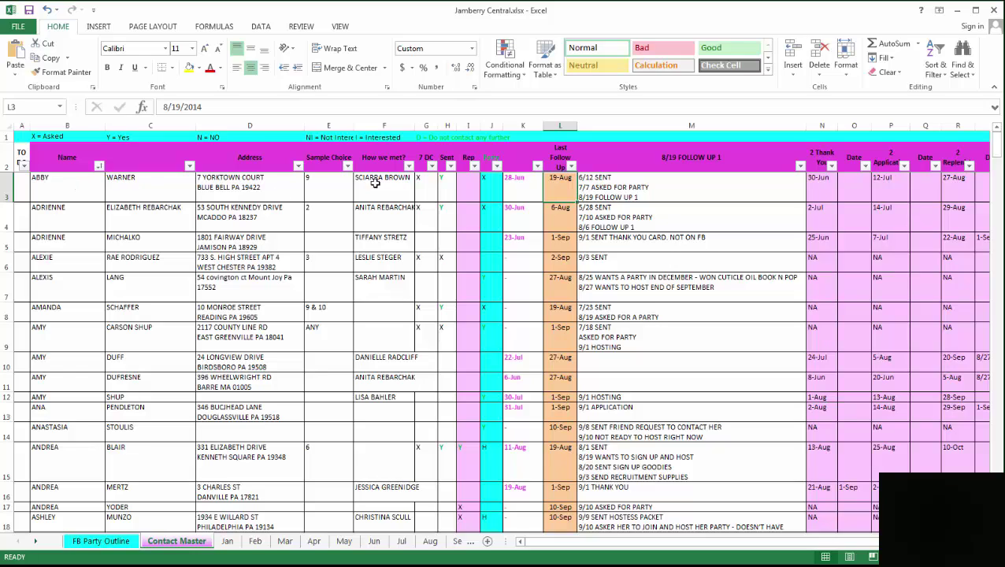
pyautogui.write('9/11')
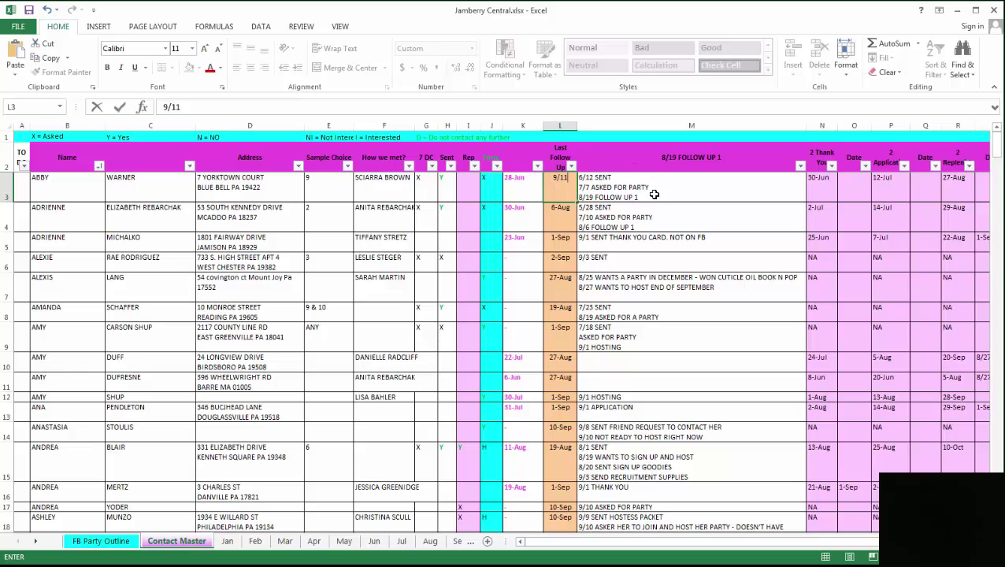
pyautogui.press('Tab')
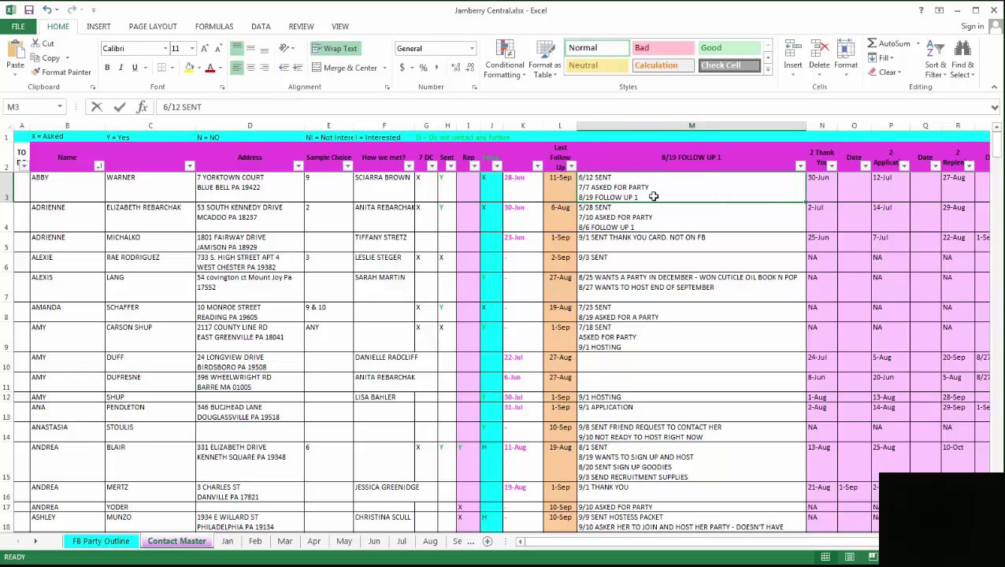
# Add the line "9/11 SENT CATALOG" at the end of the follow-up notes in row 3
pyautogui.doubleClick(654, 195)
pyautogui.hotkey('alt', 'Return')
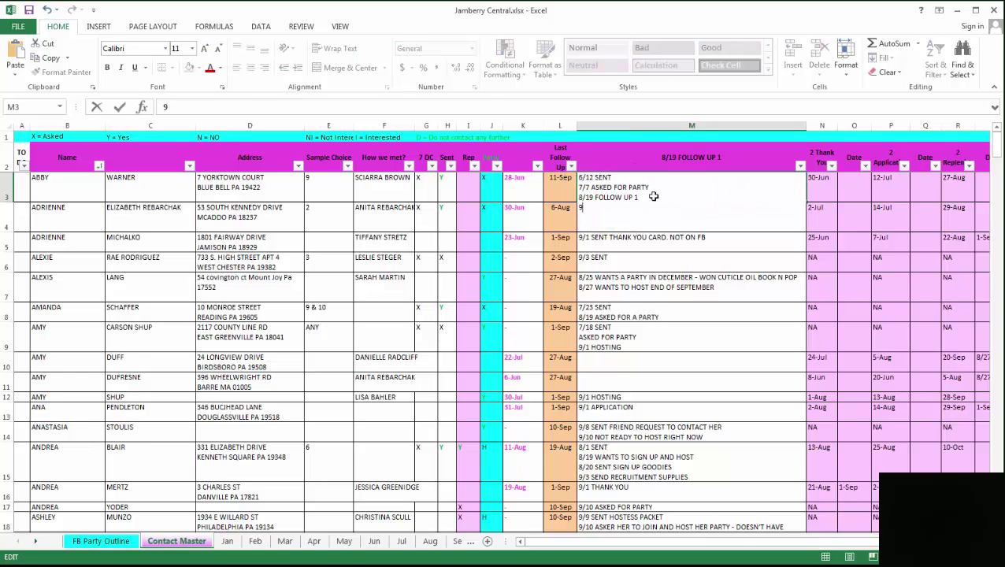
pyautogui.write('9/11 SENT CATALOG')
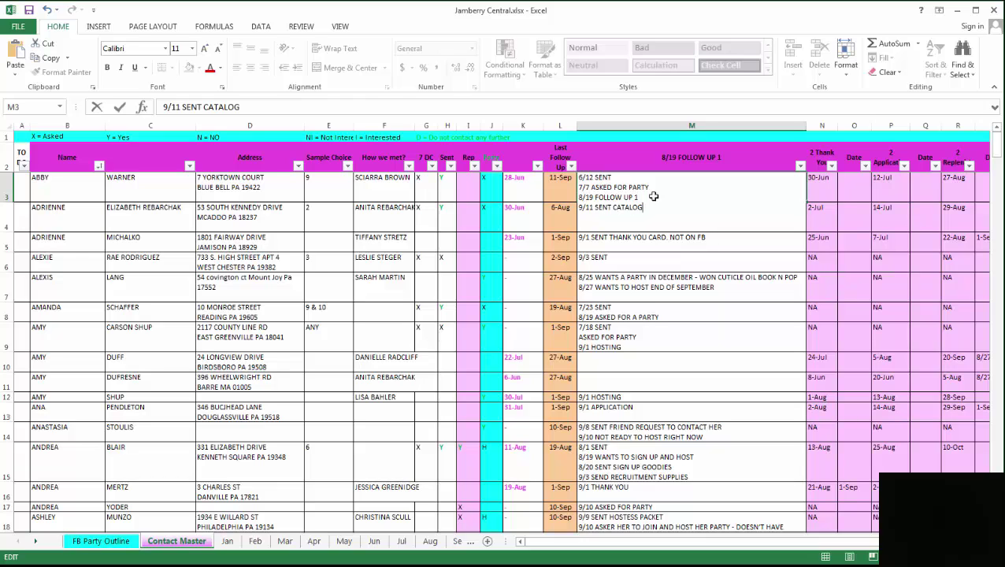
pyautogui.click(646, 244)
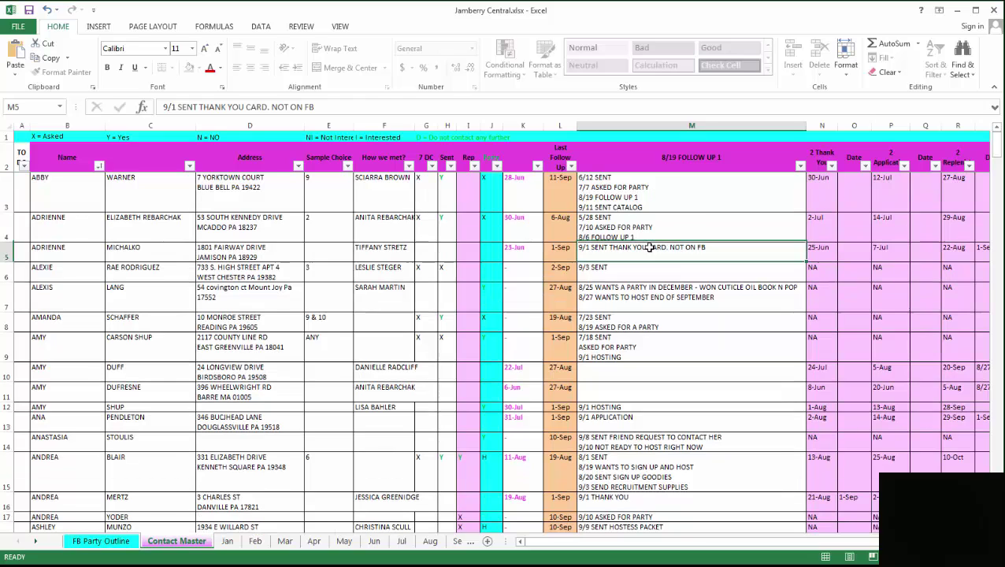
# Sort the contact list by Last Follow Up from oldest to newest
pyautogui.click(561, 191)
pyautogui.click(571, 166)
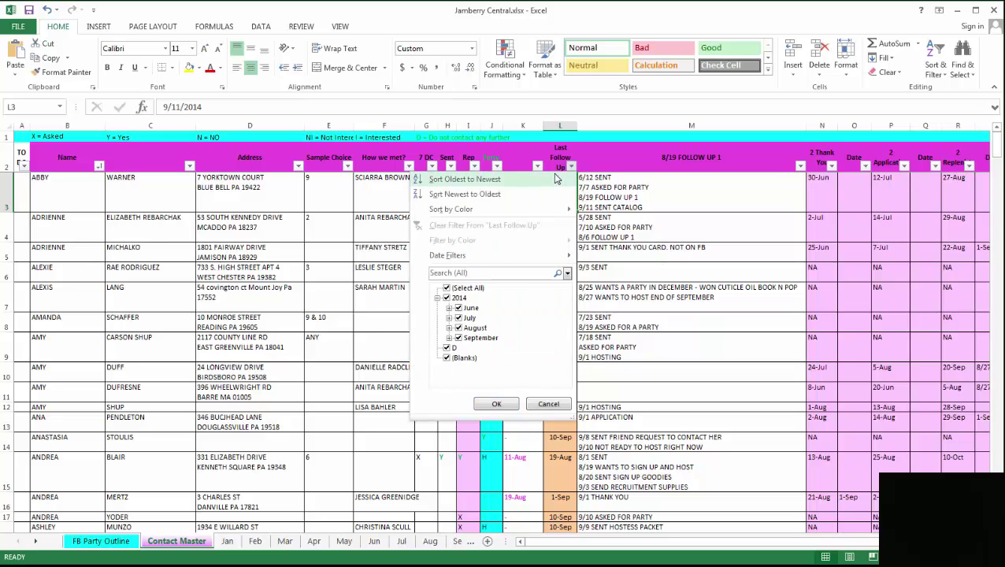
pyautogui.click(465, 179)
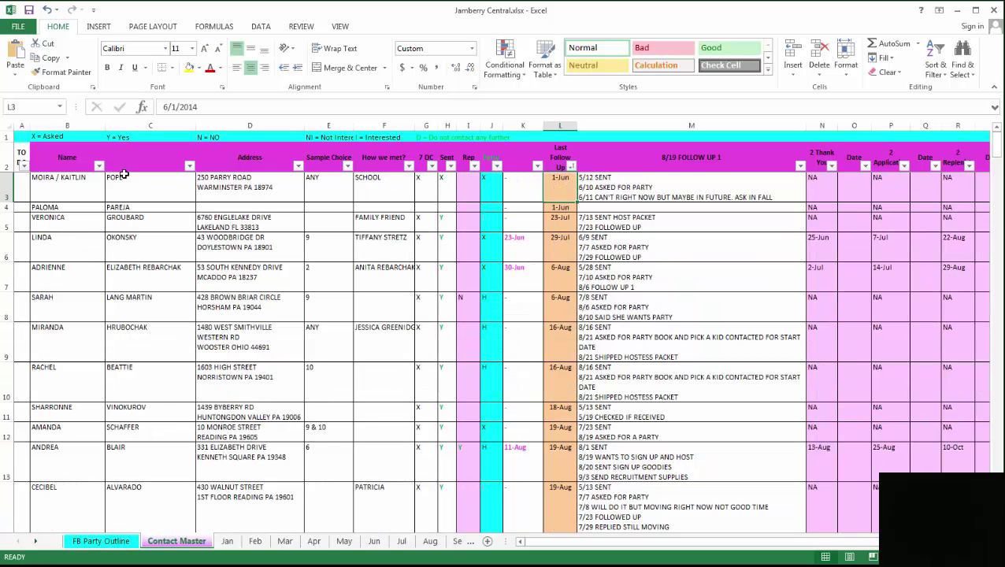
# Highlight rows 3 to 13 from Name through Last Follow Up, and check the first contact's follow-up date and notes
pyautogui.moveTo(53, 180); pyautogui.dragTo(554, 466)
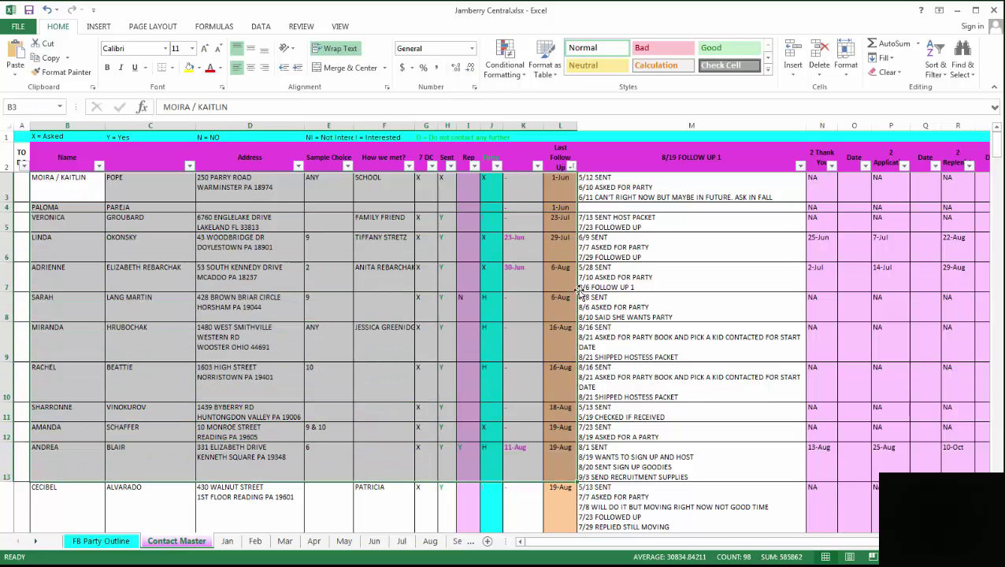
pyautogui.click(562, 189)
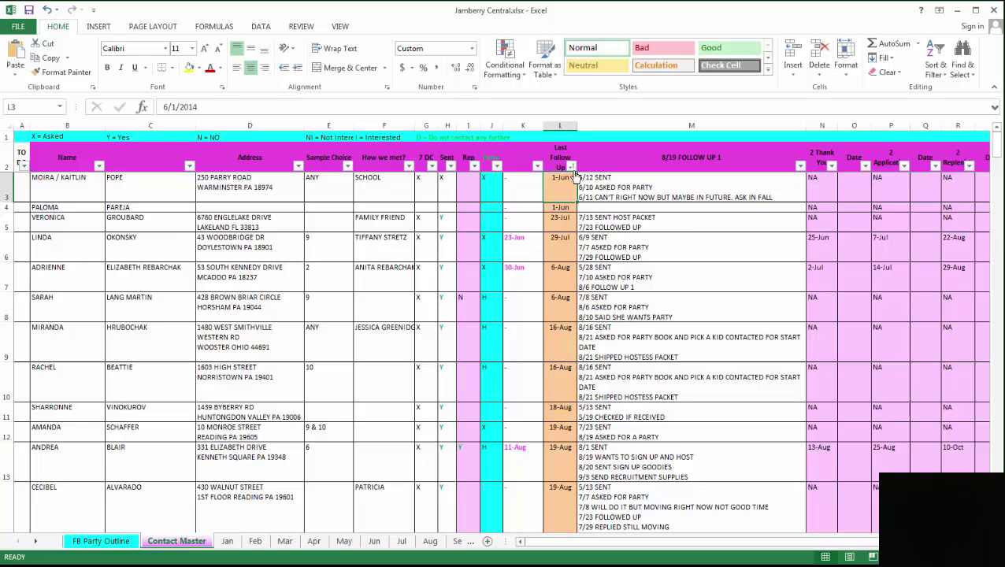
pyautogui.click(613, 195)
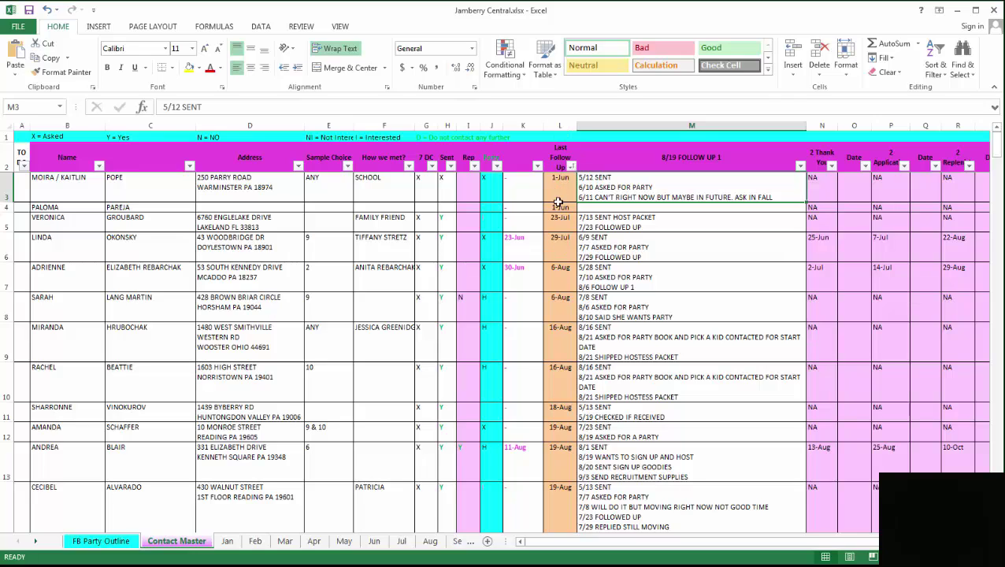
# Examine the Purchase Date column, highlight the contact in row 39, and check that contact's purchase date
pyautogui.click(520, 167)
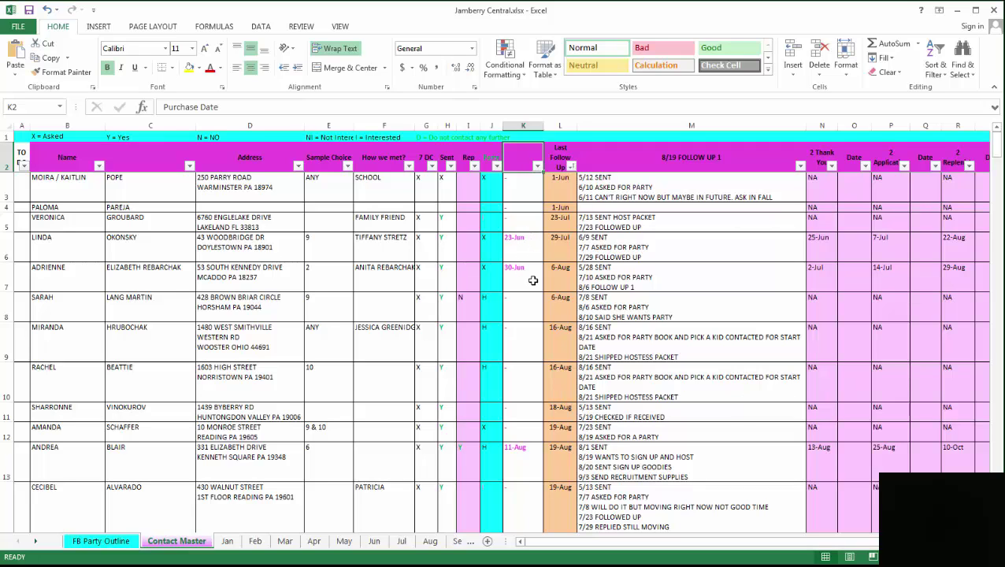
pyautogui.scroll(-2, 537, 310)
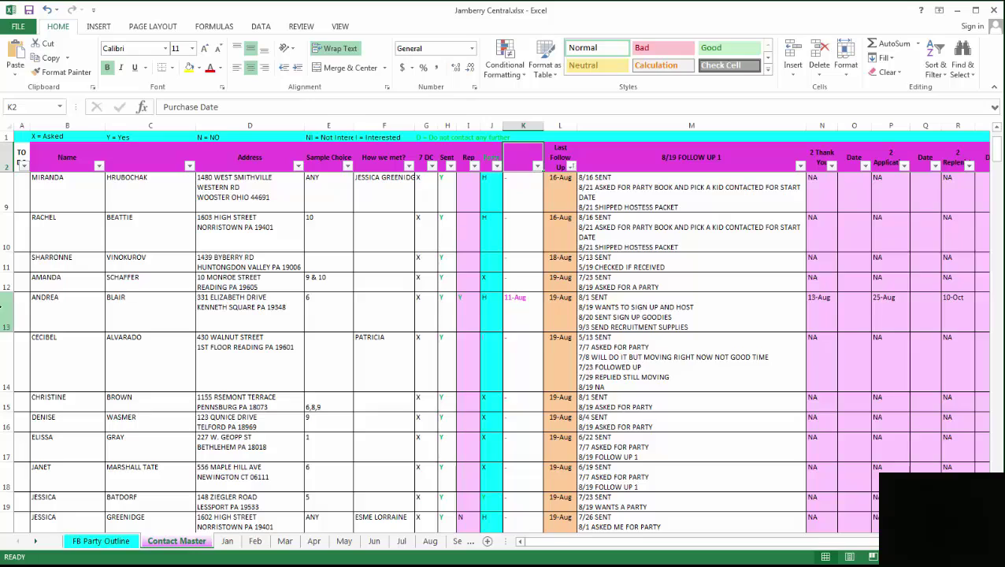
pyautogui.scroll(-7, 116, 323)
pyautogui.scroll(-1, 117, 322)
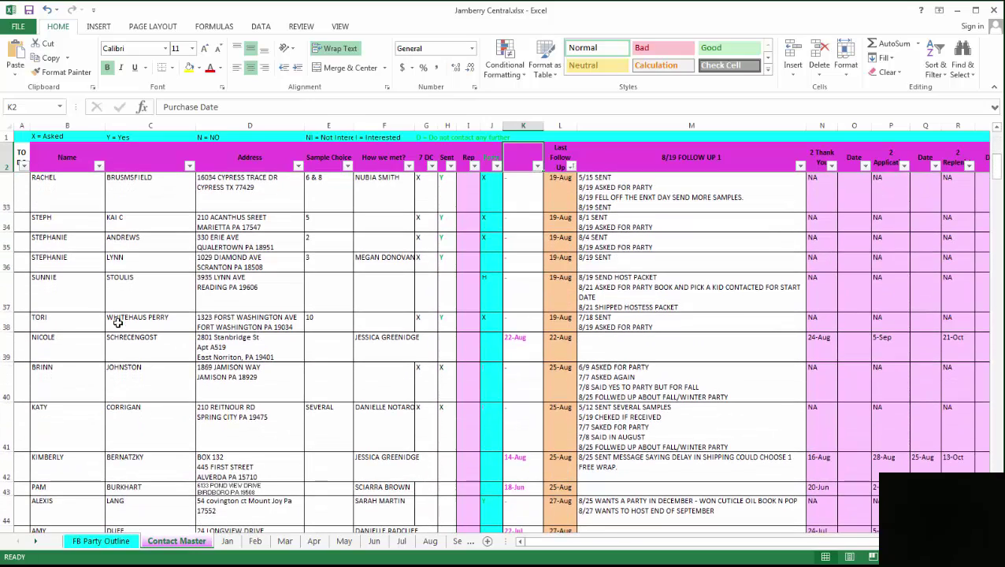
pyautogui.click(10, 347)
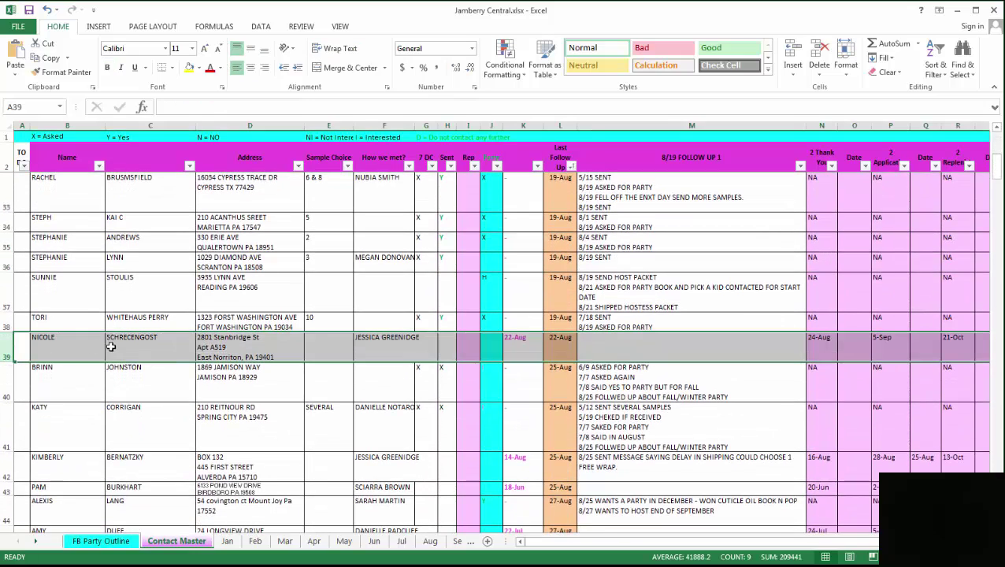
pyautogui.click(522, 350)
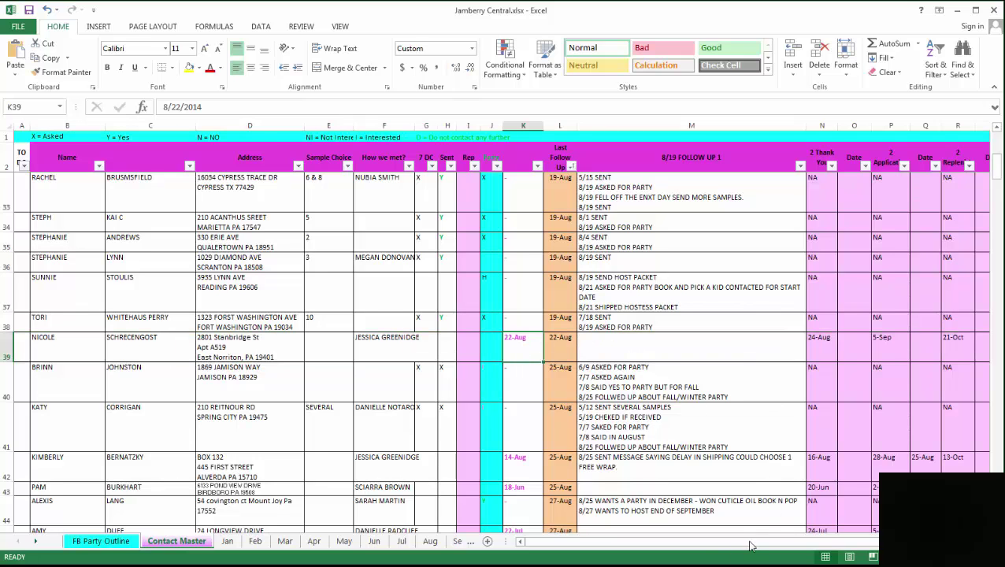
# Inspect row 39's thank-you and application due-date formulas against its purchase date, and check the empty Date cell beside the thank-you date
pyautogui.moveTo(751, 545); pyautogui.dragTo(819, 556)
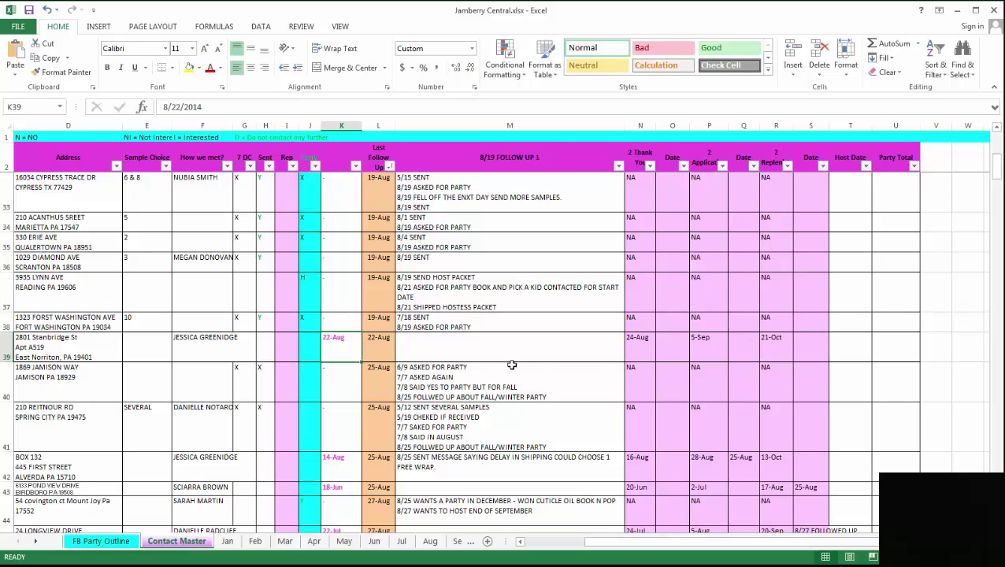
pyautogui.click(635, 163)
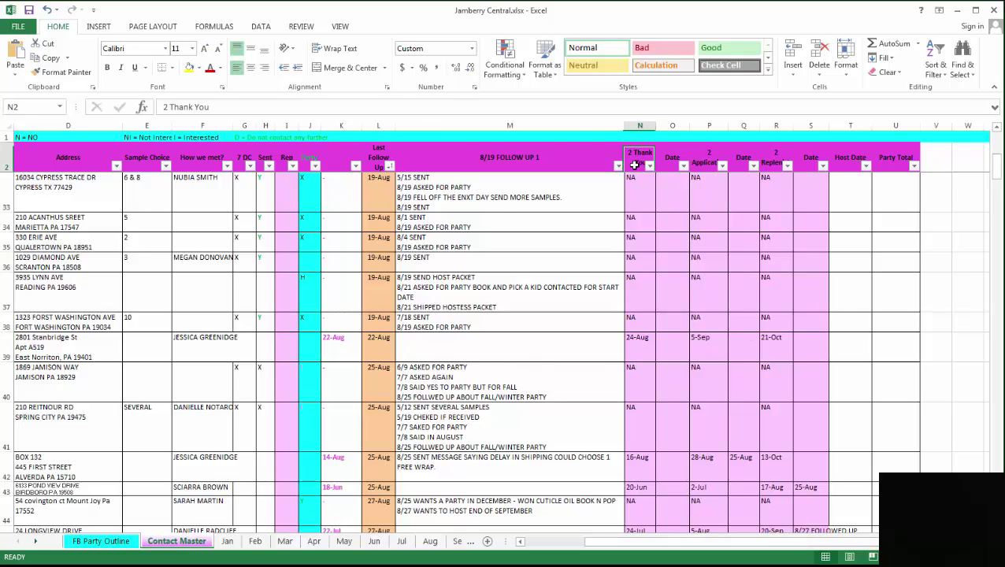
pyautogui.click(640, 353)
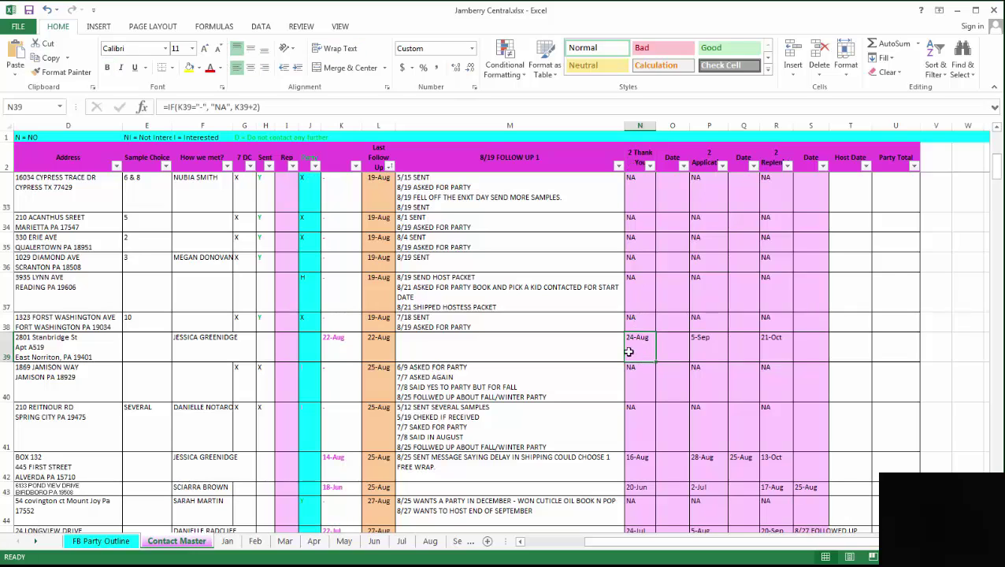
pyautogui.click(344, 349)
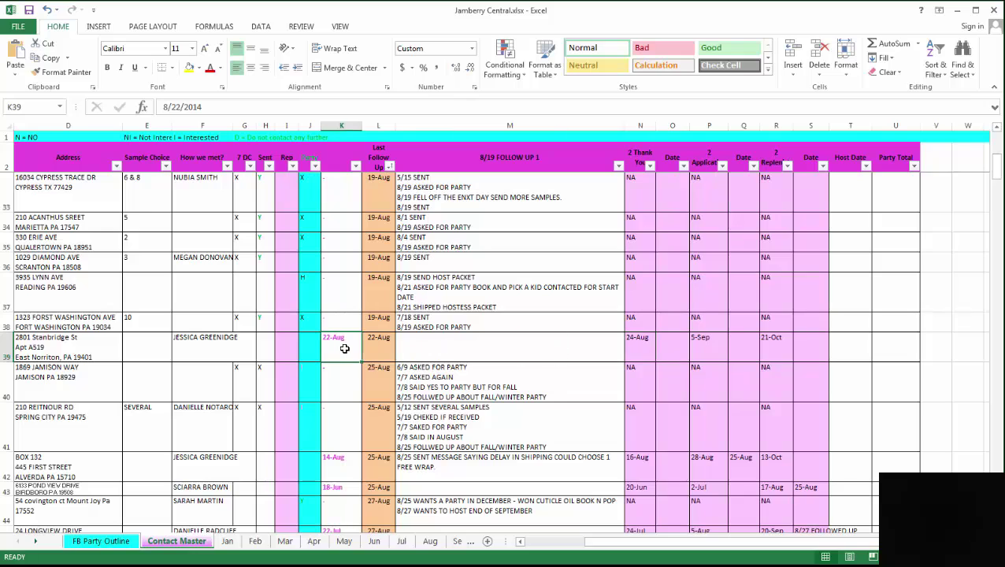
pyautogui.click(711, 353)
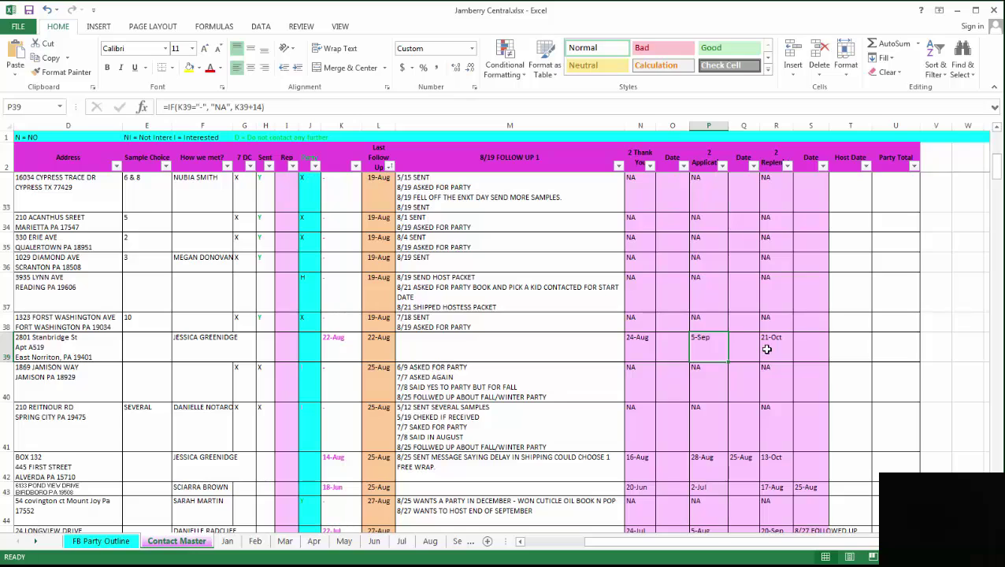
pyautogui.click(635, 349)
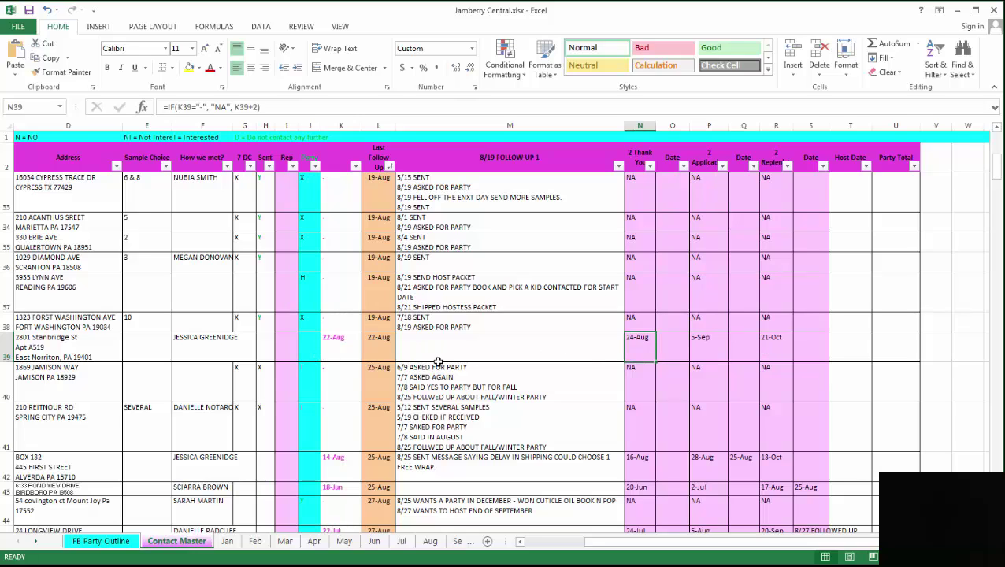
pyautogui.click(675, 351)
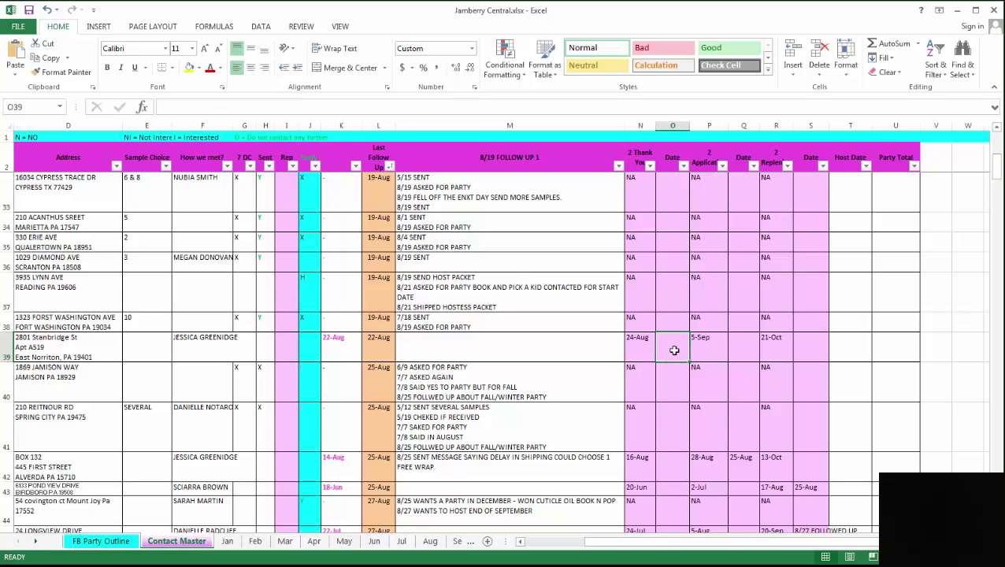
# Log row 39's thank-you, application and replenish follow-up dates as 9/11, 9/27 and 10/21 in their adjacent Date cells
pyautogui.write('9/11')
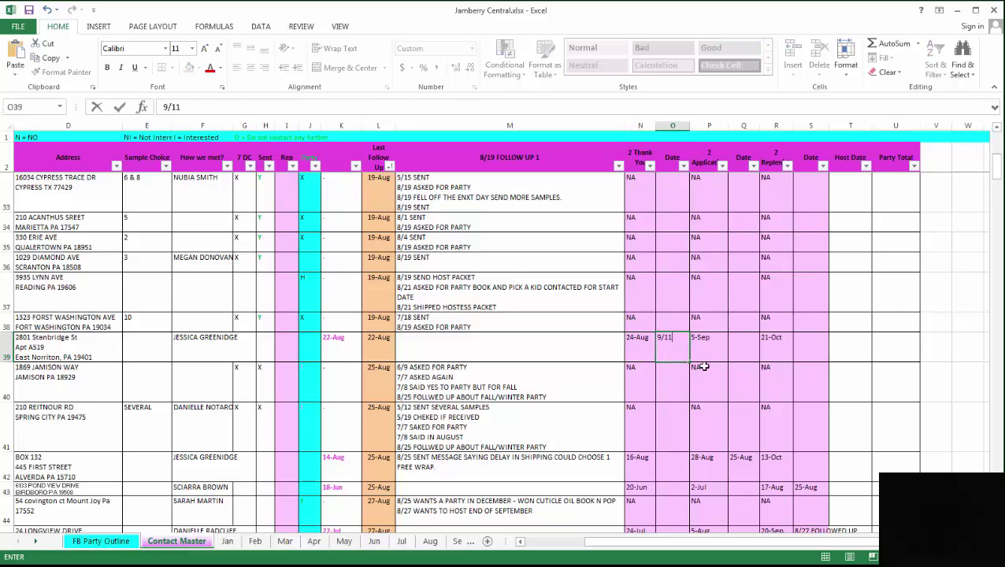
pyautogui.click(704, 362)
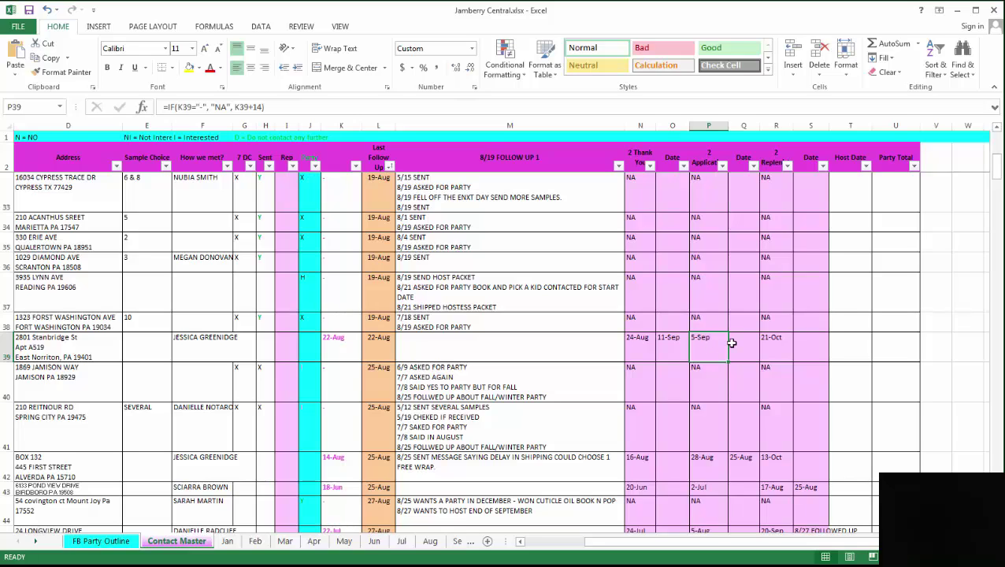
pyautogui.click(734, 343)
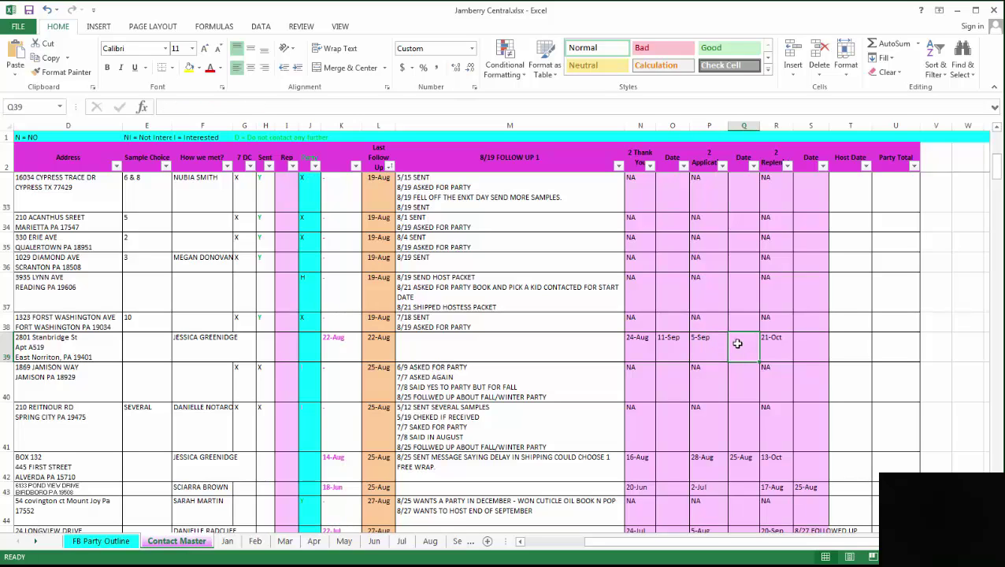
pyautogui.write('9/')
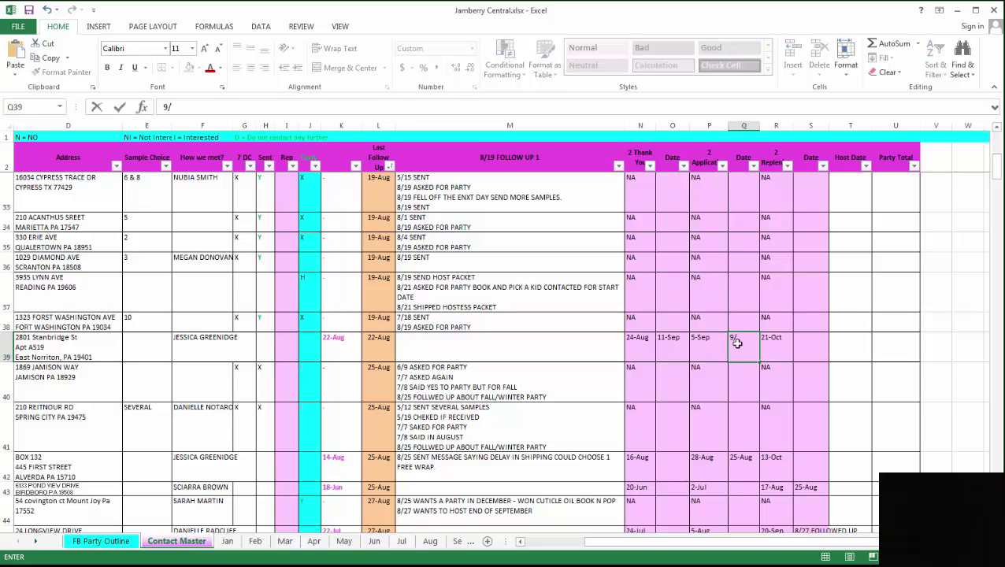
pyautogui.write('27')
pyautogui.click(794, 348)
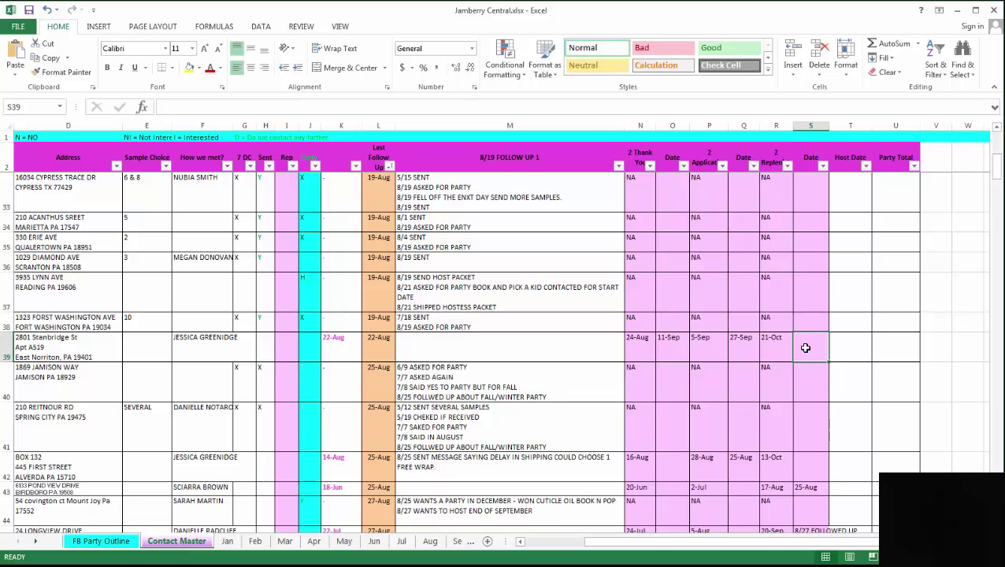
pyautogui.write('10/21')
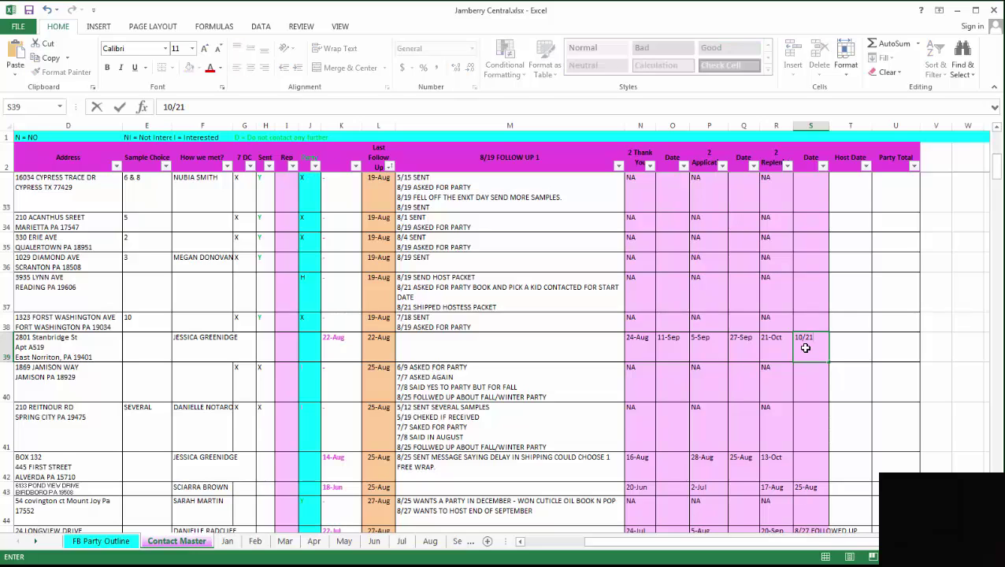
pyautogui.press('Return')
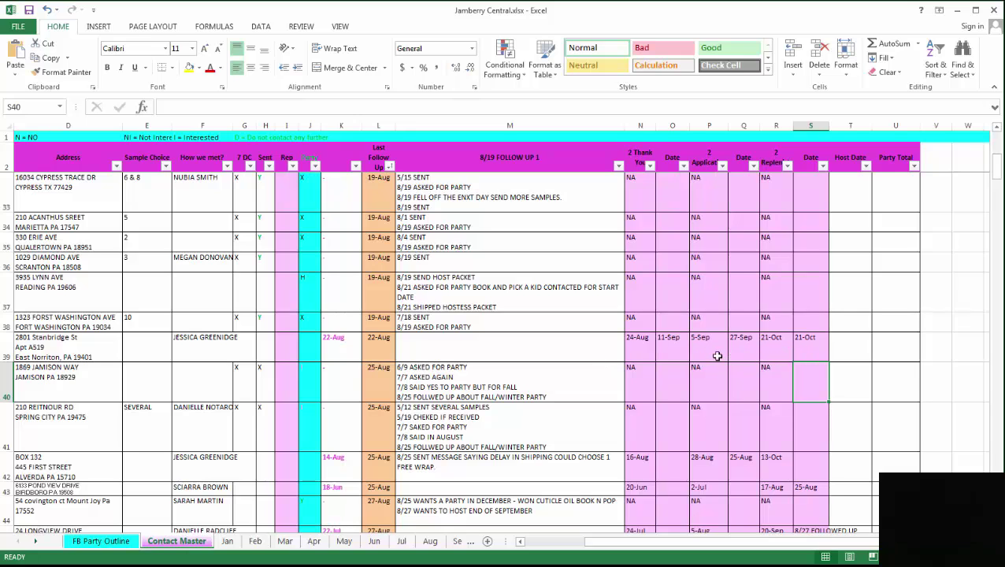
# Sort the contact list by the 2 Thank You column in ascending order
pyautogui.click(682, 374)
pyautogui.scroll(10, 685, 374)
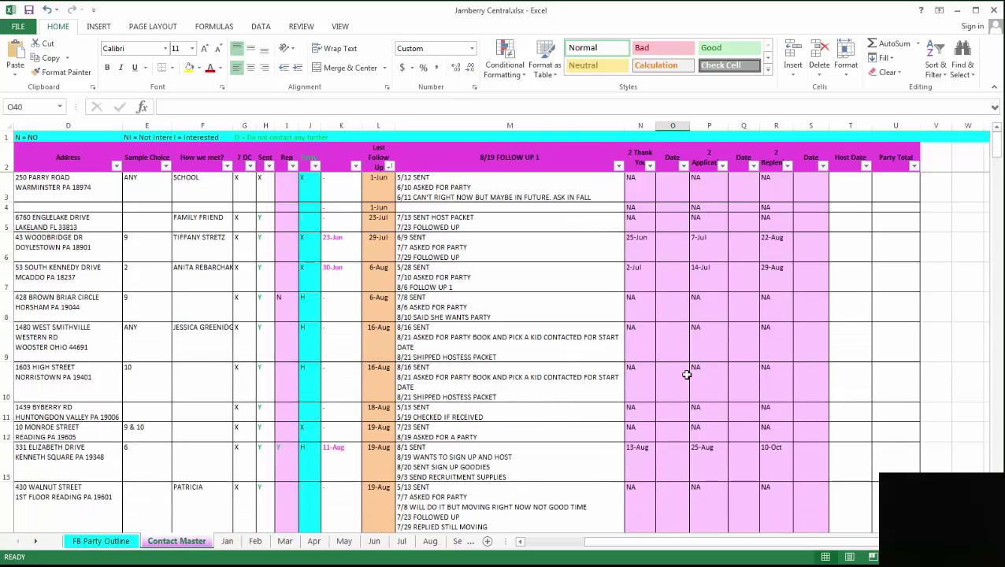
pyautogui.click(650, 165)
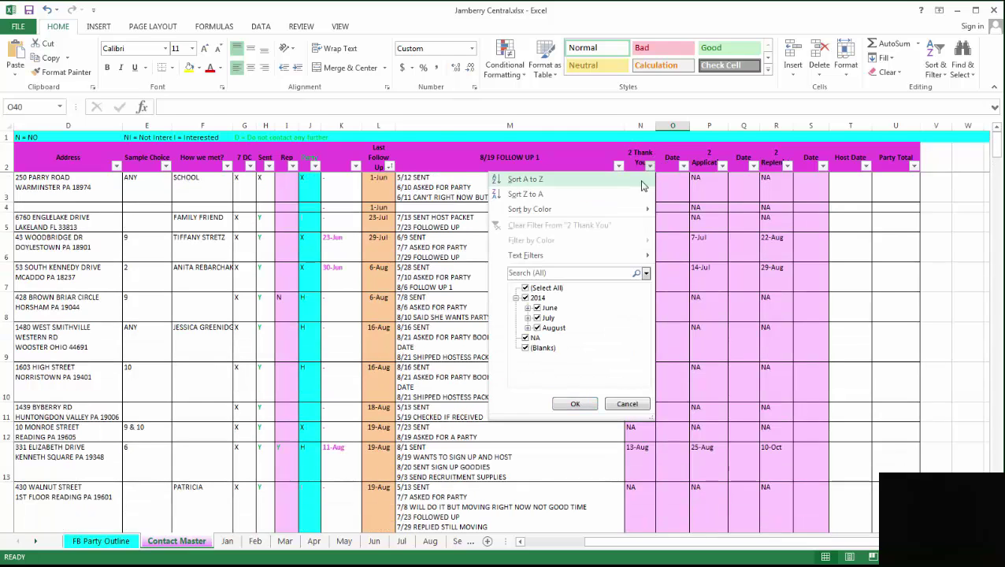
pyautogui.click(642, 181)
# Highlight the thank-you dates in rows 4 to 12, and review the application and replenish dates beside them
pyautogui.moveTo(642, 198); pyautogui.dragTo(635, 437)
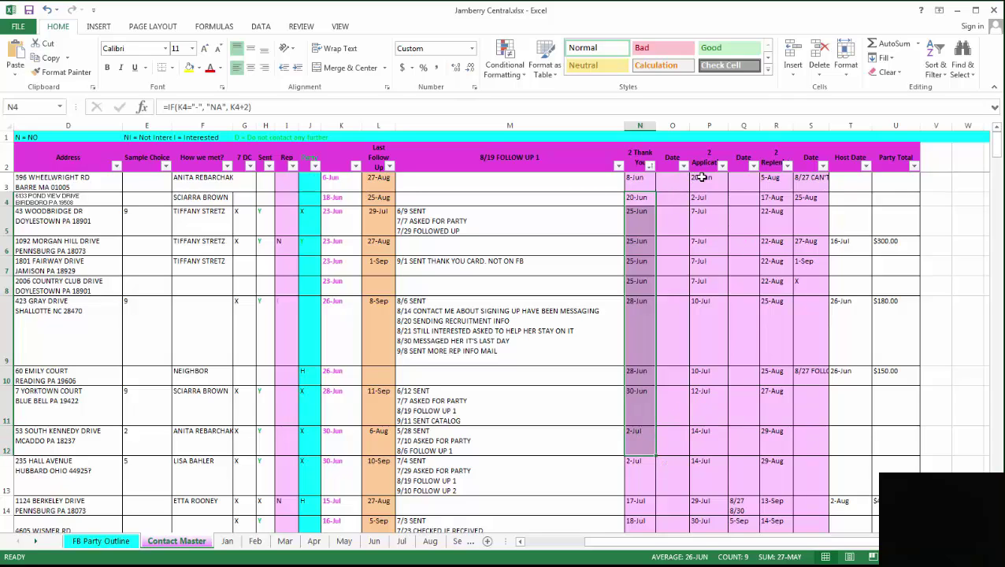
pyautogui.moveTo(679, 196); pyautogui.dragTo(760, 354)
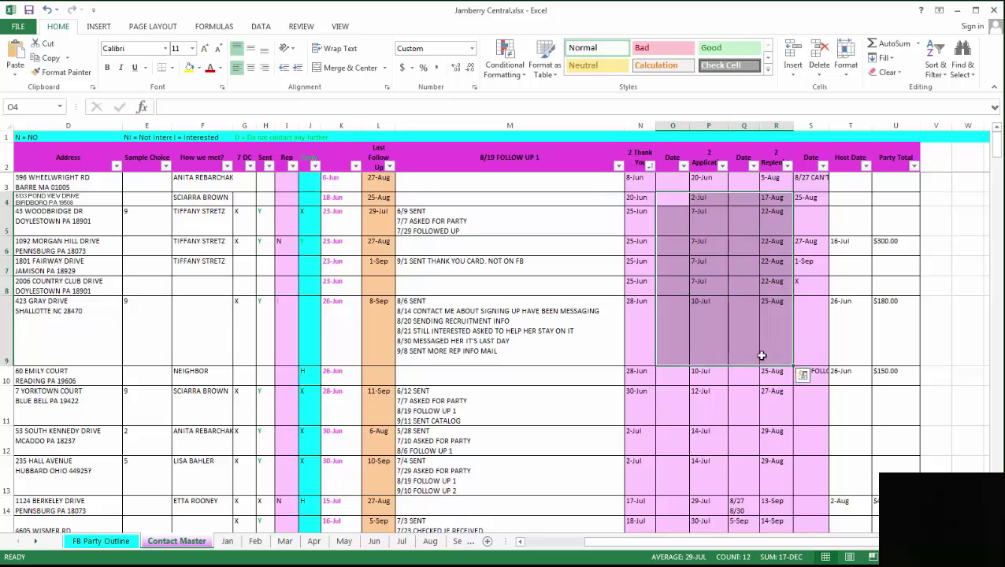
pyautogui.click(720, 389)
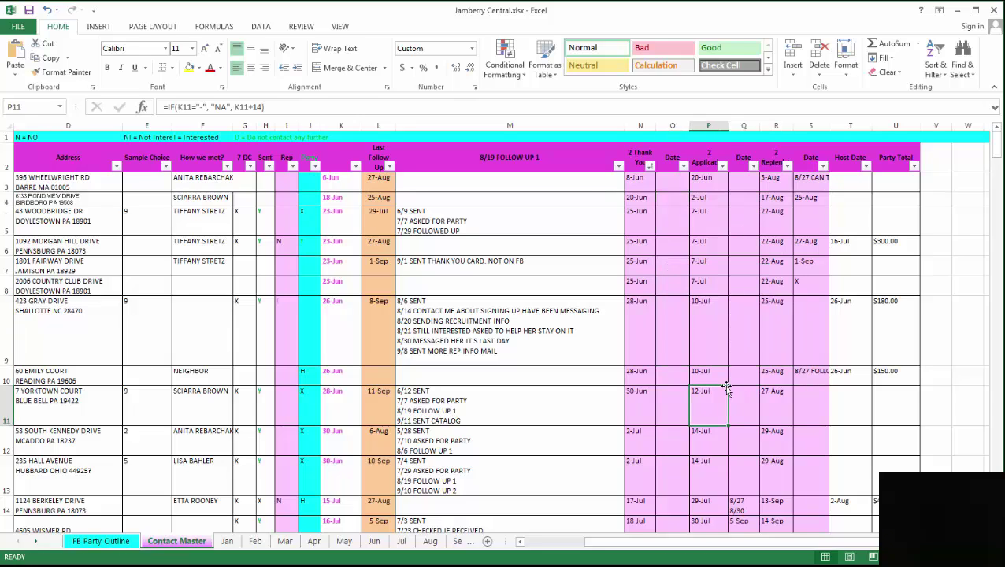
pyautogui.click(650, 165)
pyautogui.click(714, 175)
pyautogui.click(716, 258)
# Mark the contact in row 3 with an X in the TO DO column, and clear that mark again
pyautogui.moveTo(784, 543); pyautogui.dragTo(631, 541)
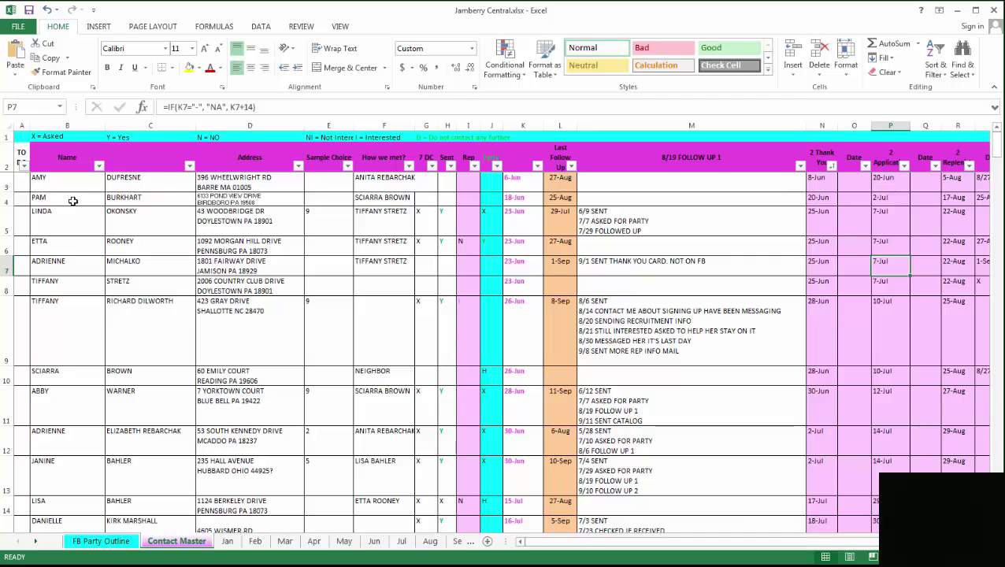
pyautogui.click(35, 180)
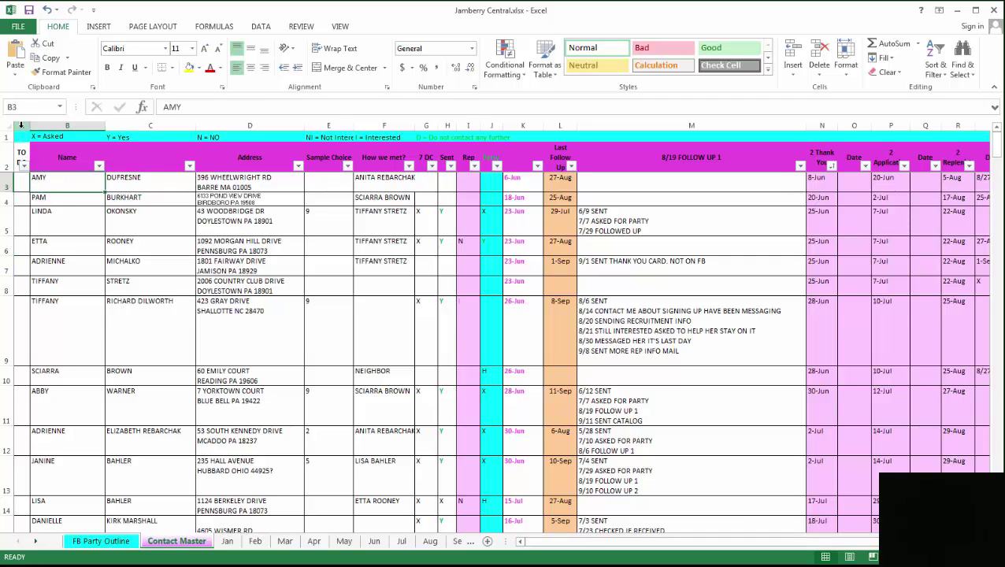
pyautogui.click(21, 182)
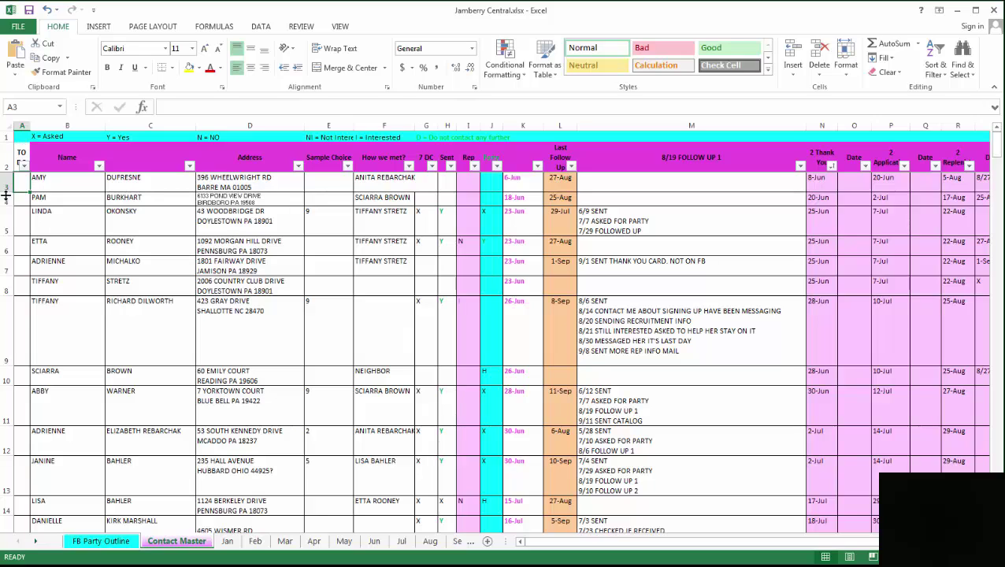
pyautogui.write('X')
pyautogui.click(50, 205)
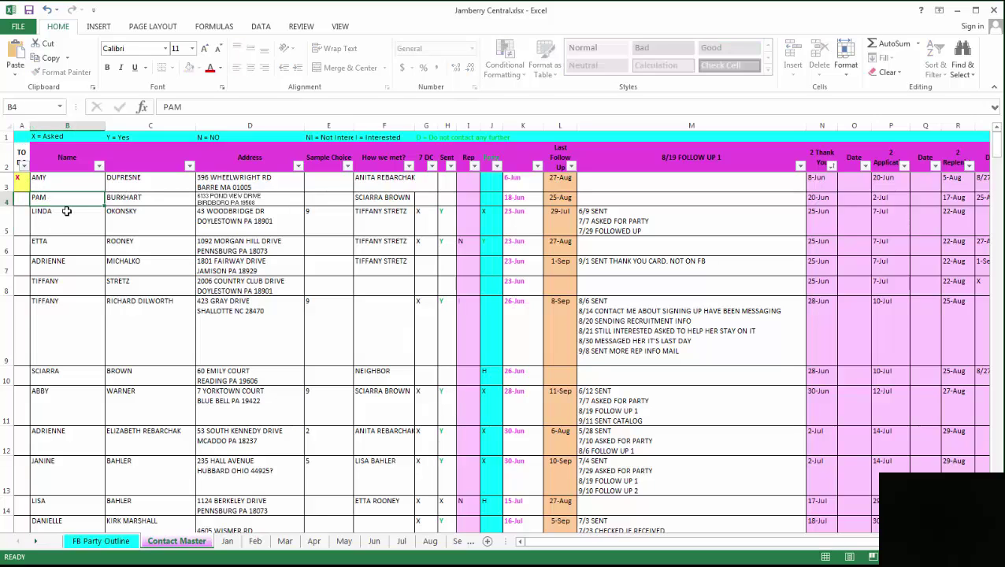
pyautogui.click(26, 184)
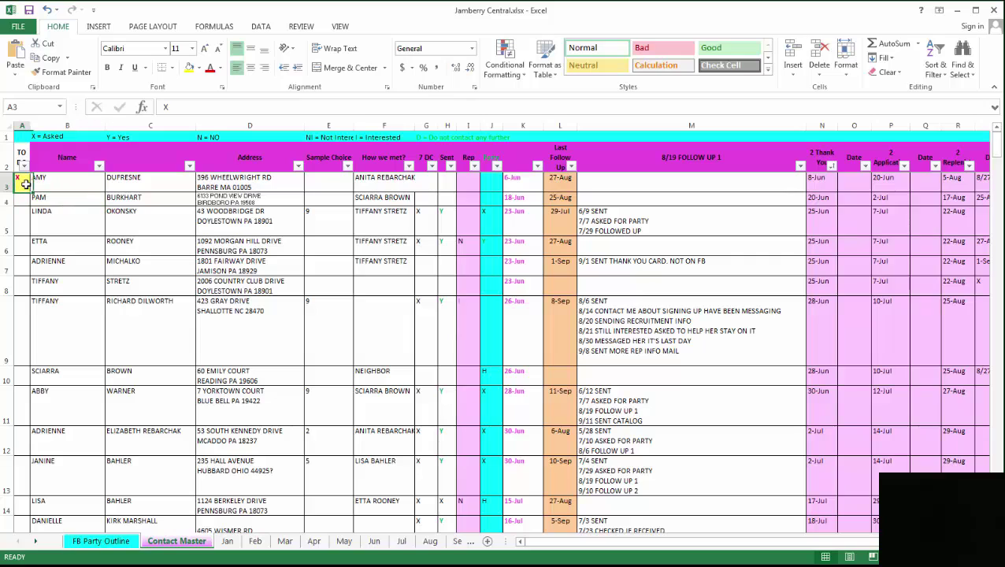
pyautogui.press('Delete')
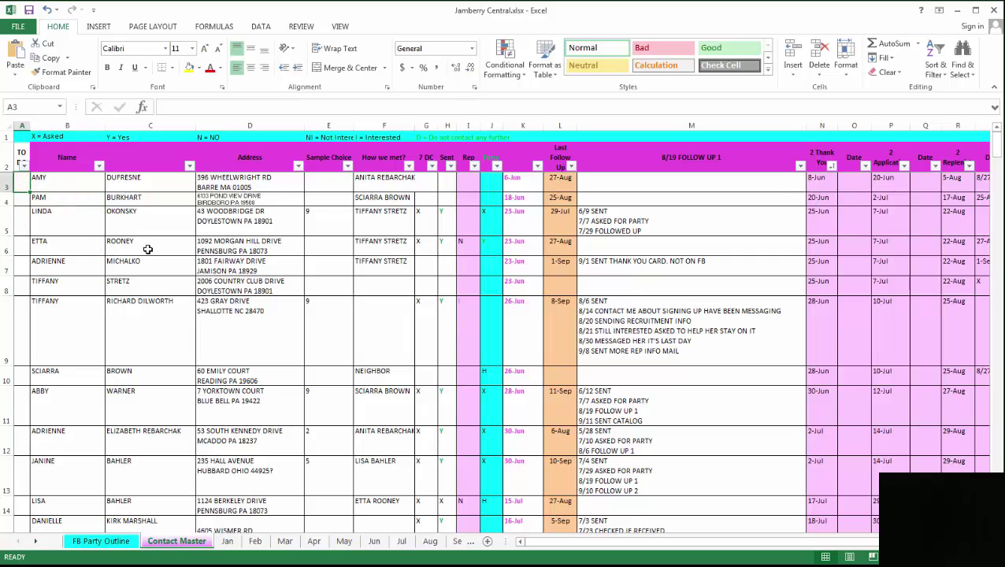
# Set row 6's Last Follow Up to 9/11 and add the follow-up note "9/11 SENT CATALOG"
pyautogui.doubleClick(593, 245)
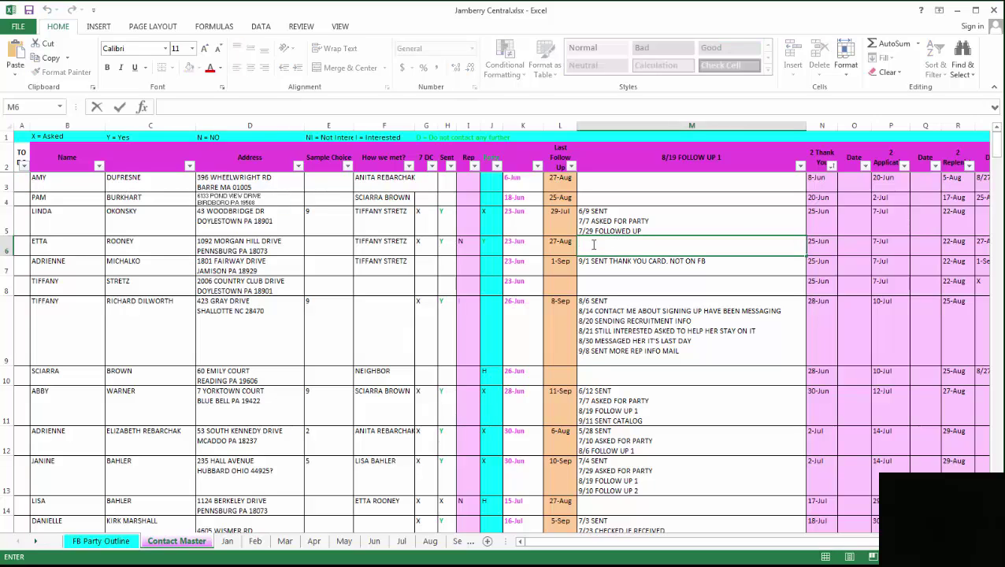
pyautogui.click(567, 247)
pyautogui.write('9')
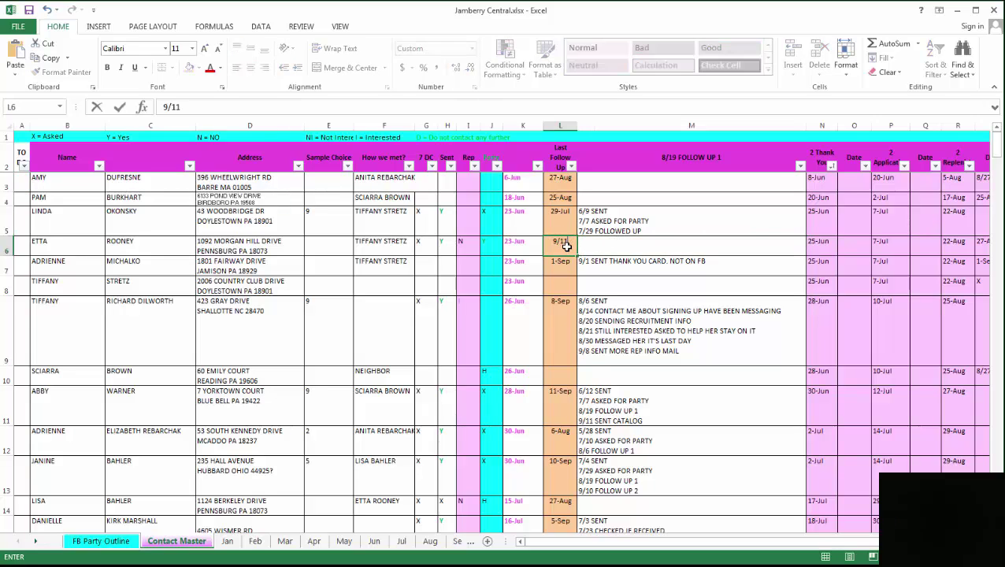
pyautogui.write('/11')
pyautogui.click(597, 249)
pyautogui.write('6')
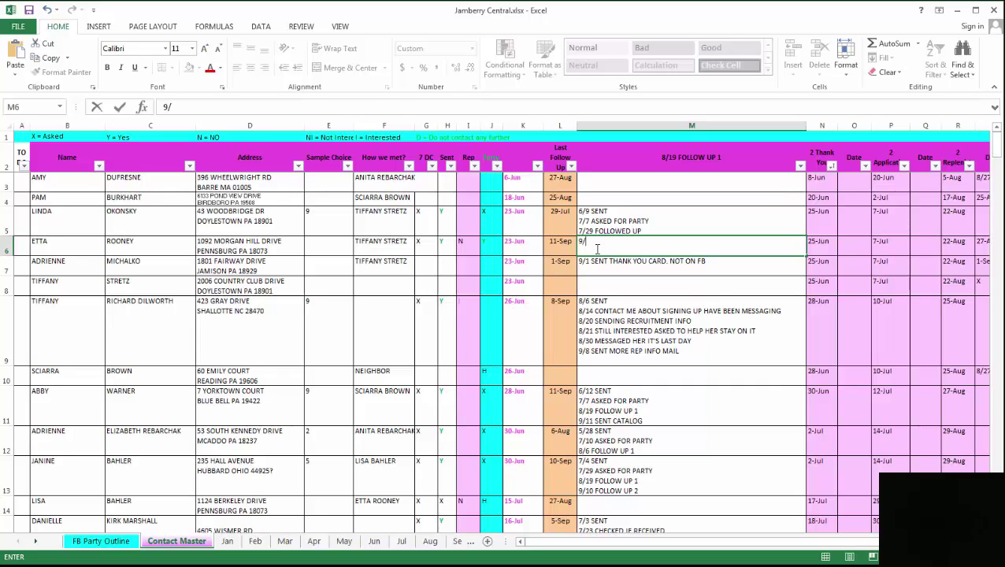
pyautogui.write('/11 SENT CAT')
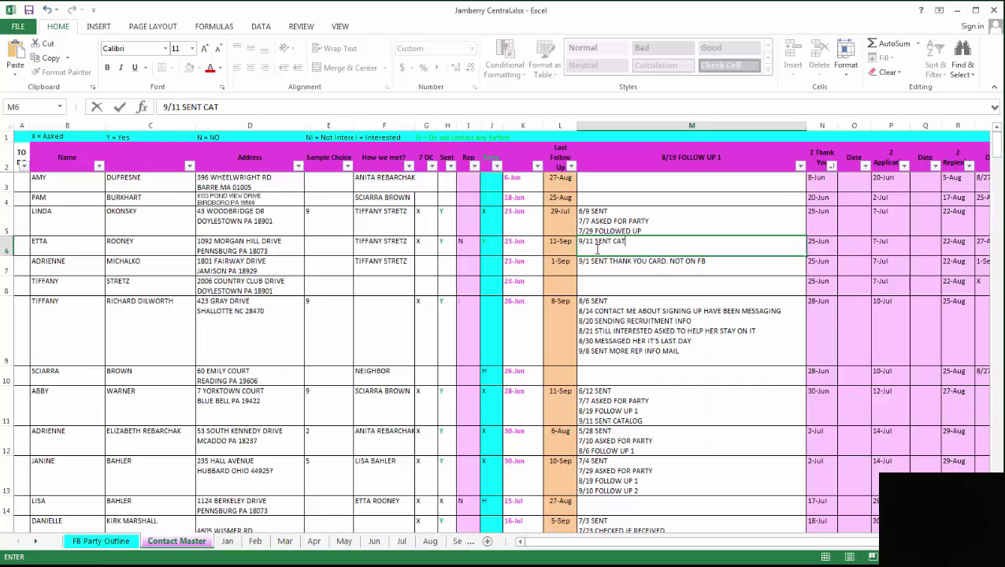
pyautogui.write('ALOG')
# Flag row 6's contact as to-do with an X, and remove the flag again
pyautogui.click(23, 250)
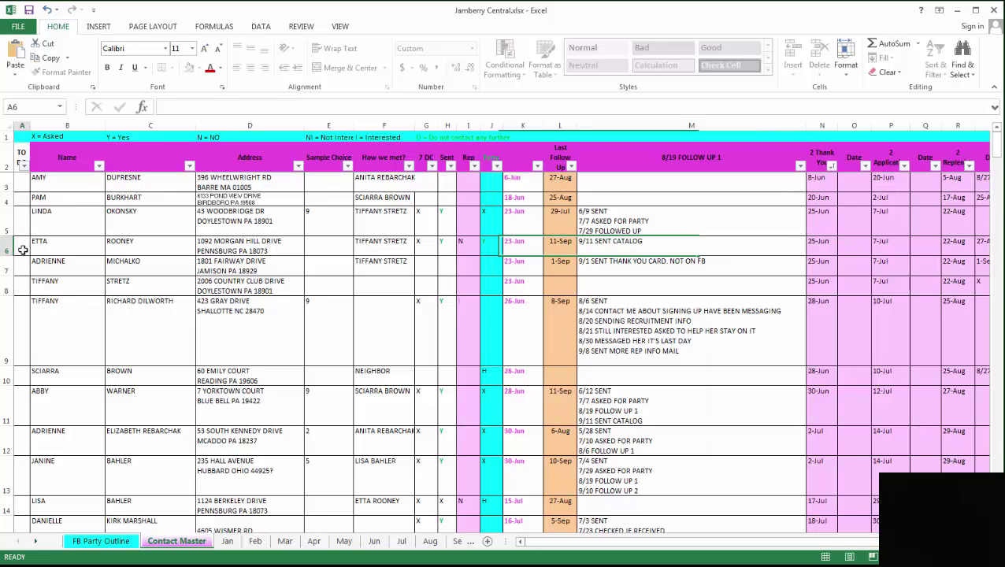
pyautogui.write('X')
pyautogui.click(87, 300)
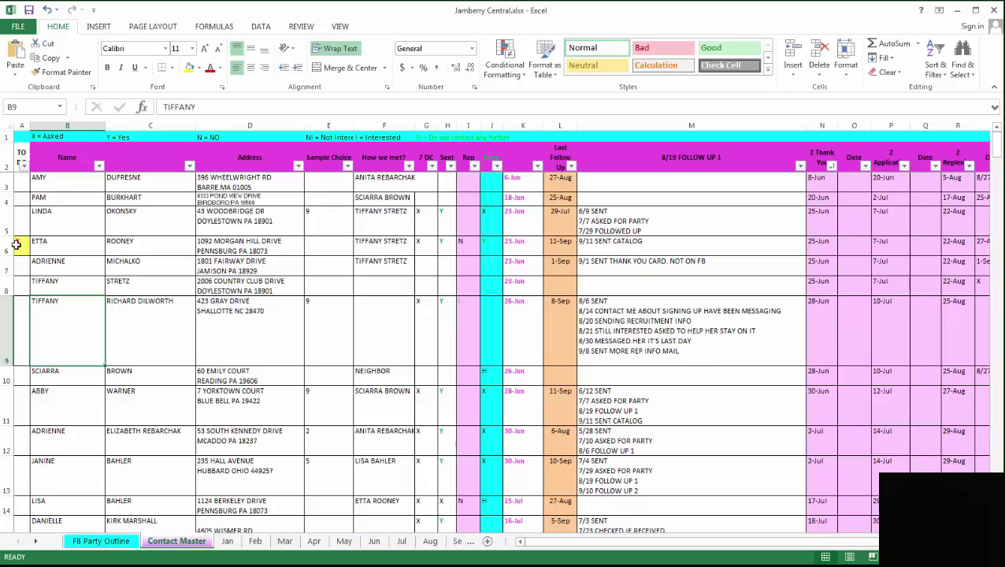
pyautogui.click(18, 245)
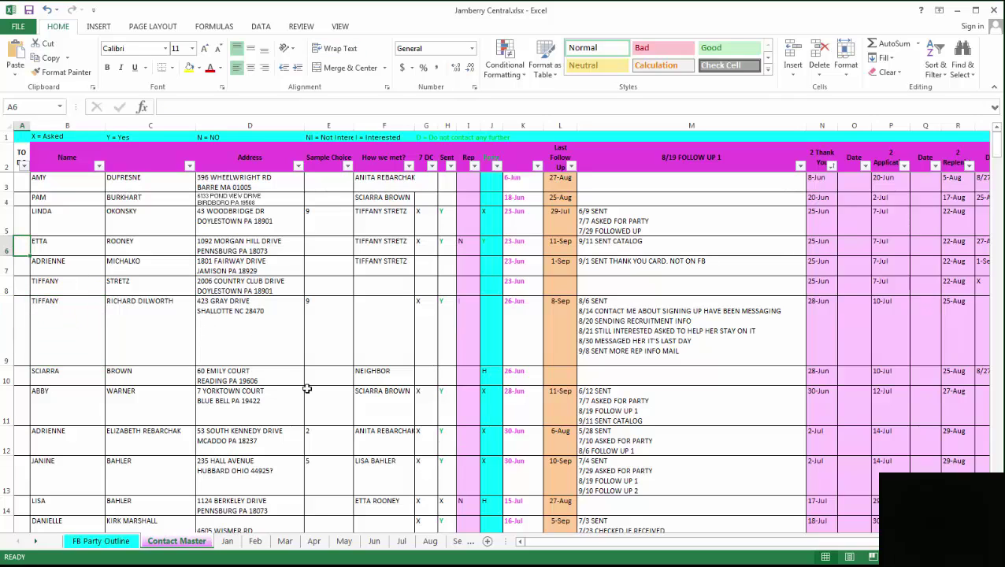
pyautogui.click(560, 440)
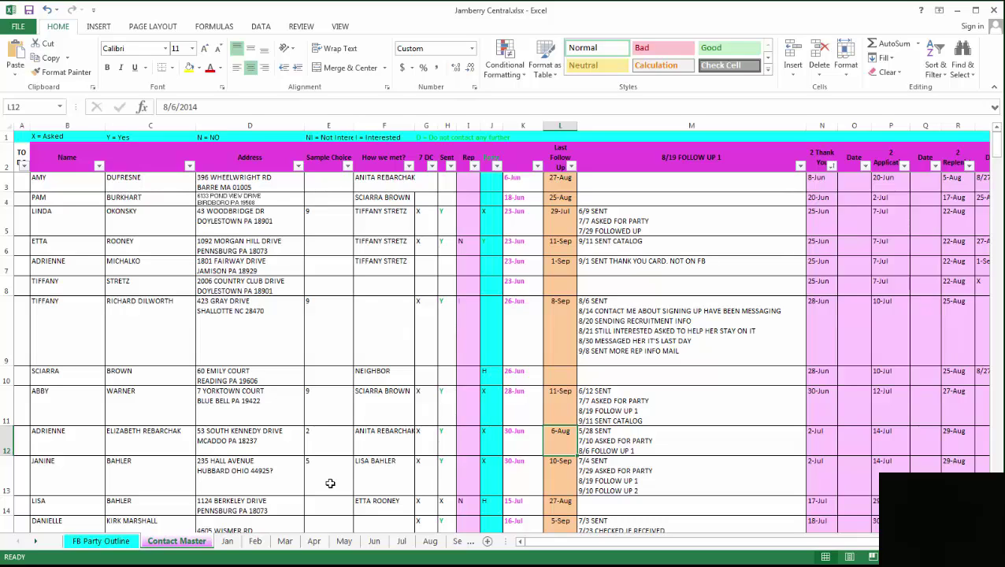
# Enter an X in row 6's TO DO cell and sort the list so the marked contacts come first
pyautogui.click(35, 249)
pyautogui.write('X')
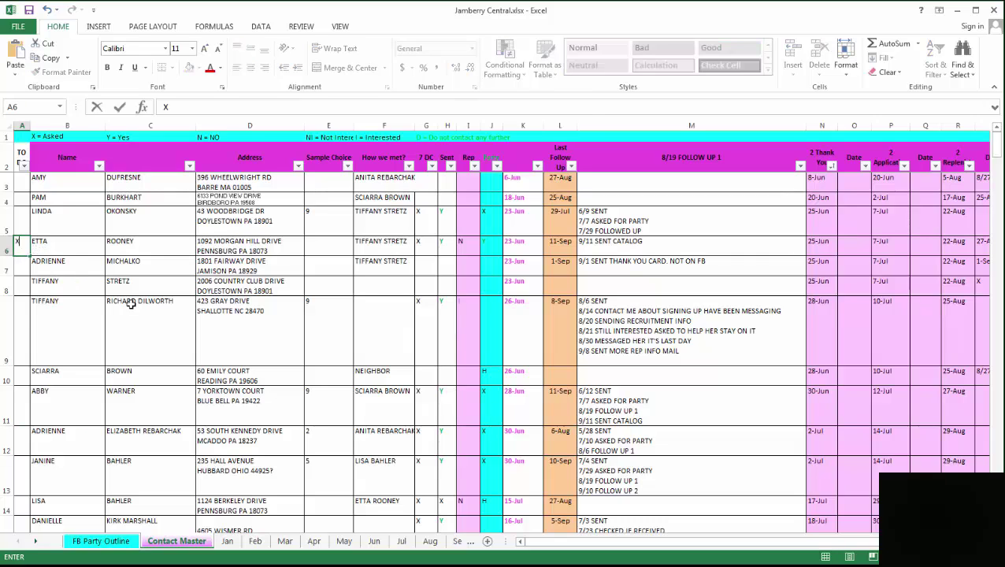
pyautogui.click(130, 303)
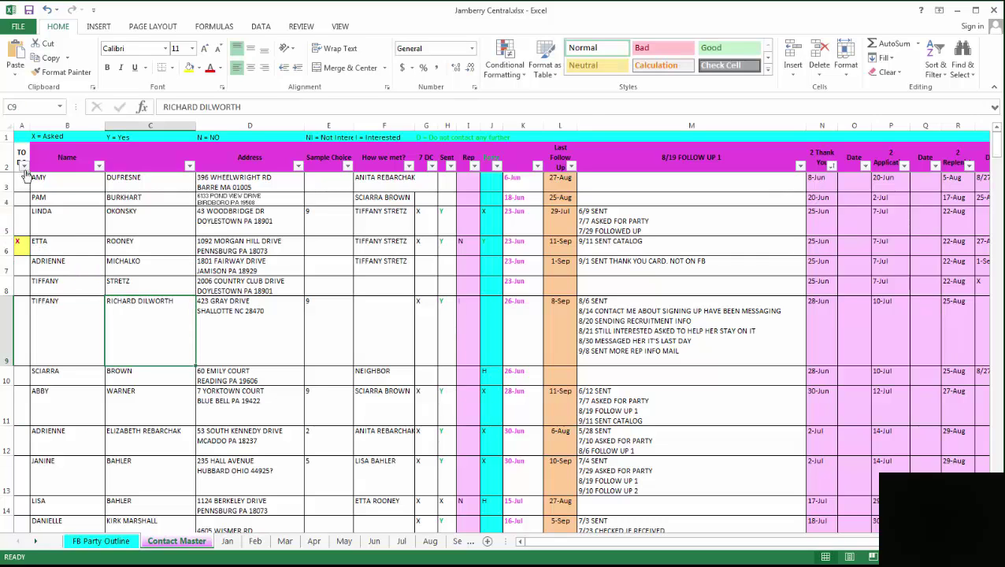
pyautogui.hotkey('ctrl', 'alt', 'l')
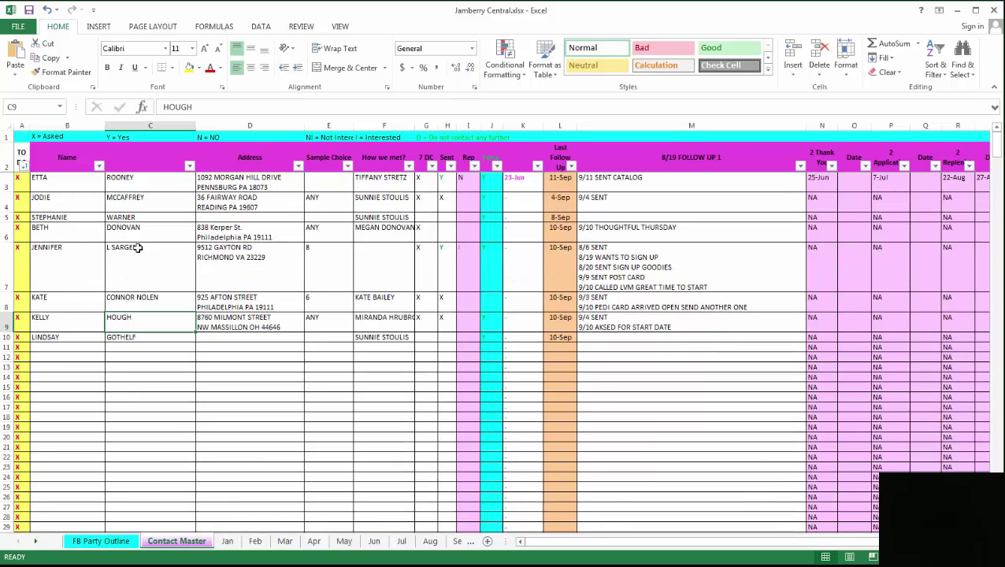
# Check the follow-up notes of the to-do contacts in rows 3, 7, 8 and 9
pyautogui.click(628, 185)
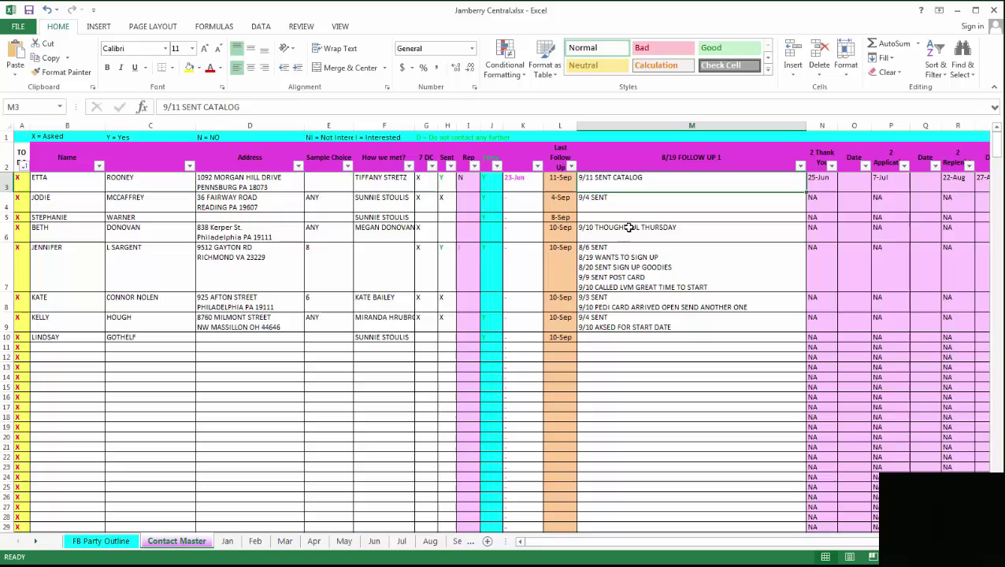
pyautogui.click(635, 278)
pyautogui.click(627, 302)
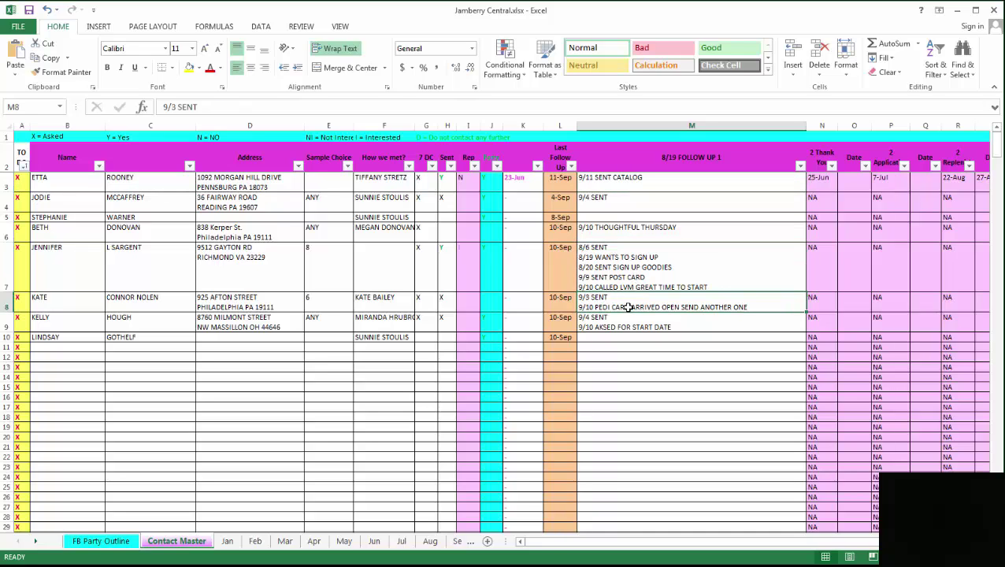
pyautogui.click(635, 325)
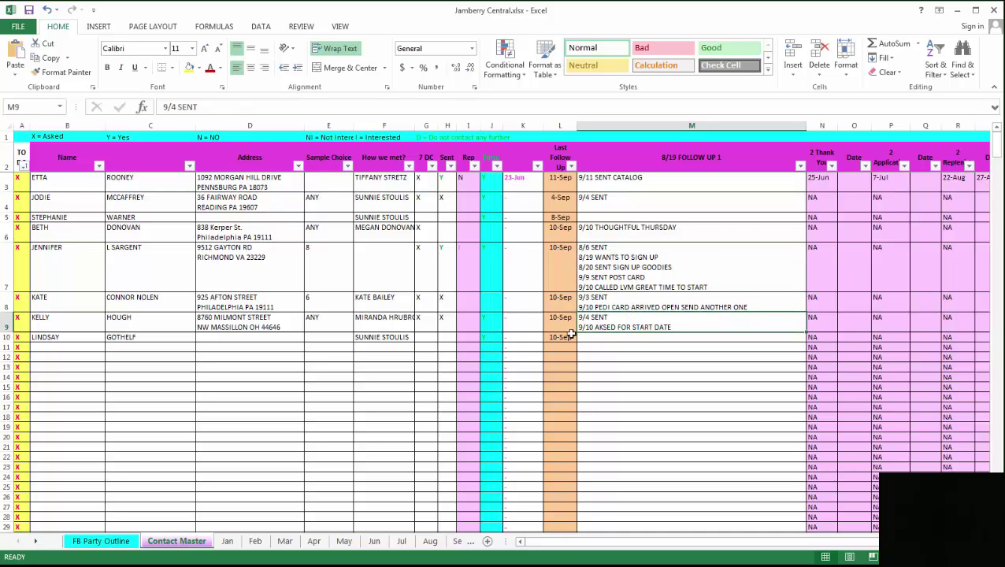
# Clear the X from the TO DO cells of the contacts in rows 3 to 10
pyautogui.click(18, 184)
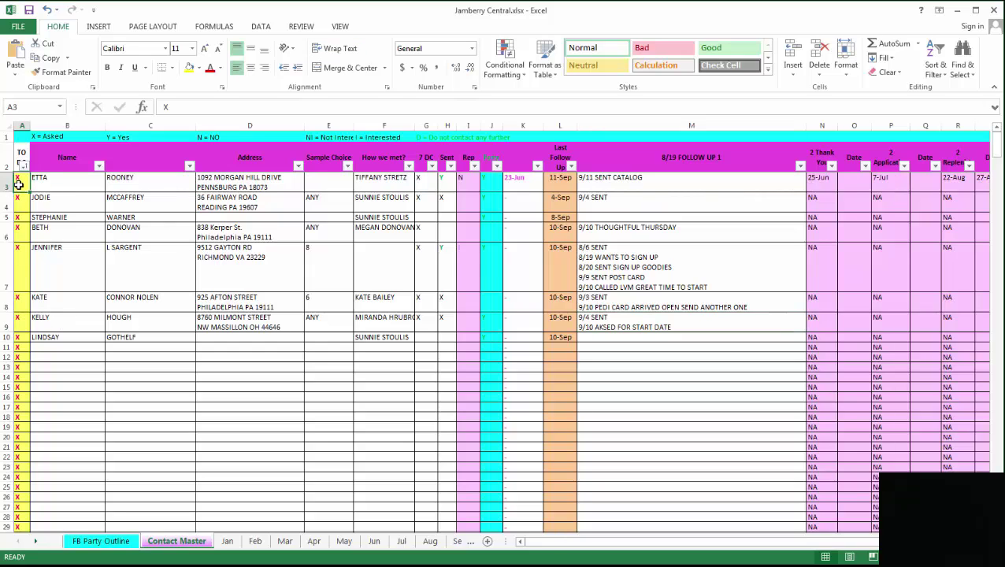
pyautogui.press('Delete')
pyautogui.click(19, 201)
pyautogui.press('Delete')
pyautogui.click(19, 217)
pyautogui.press('Delete')
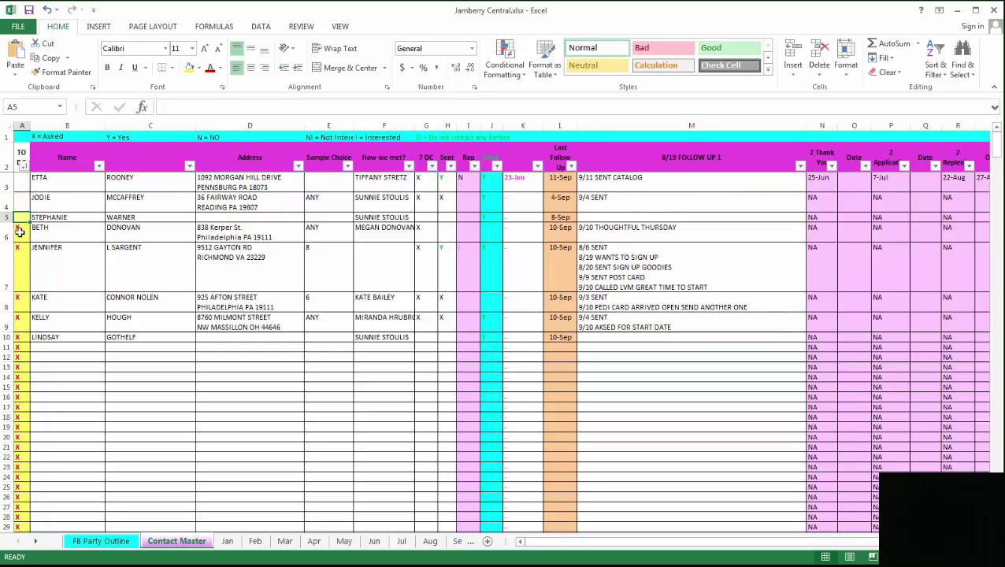
pyautogui.click(19, 233)
pyautogui.press('Delete')
pyautogui.click(19, 251)
pyautogui.press('Delete')
pyautogui.click(18, 299)
pyautogui.press('Delete')
pyautogui.click(18, 319)
pyautogui.press('Delete')
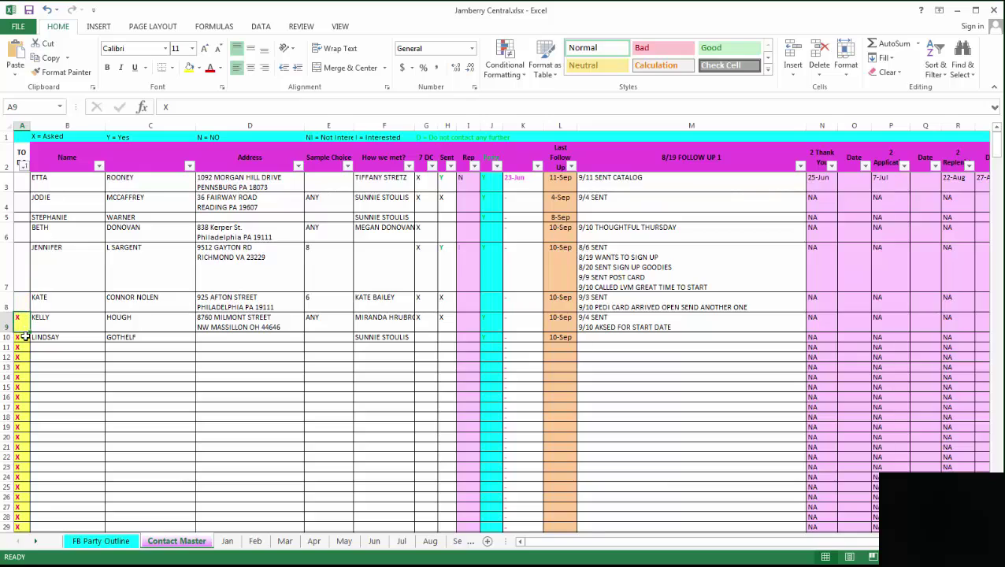
pyautogui.click(18, 337)
pyautogui.press('Delete')
pyautogui.click(52, 365)
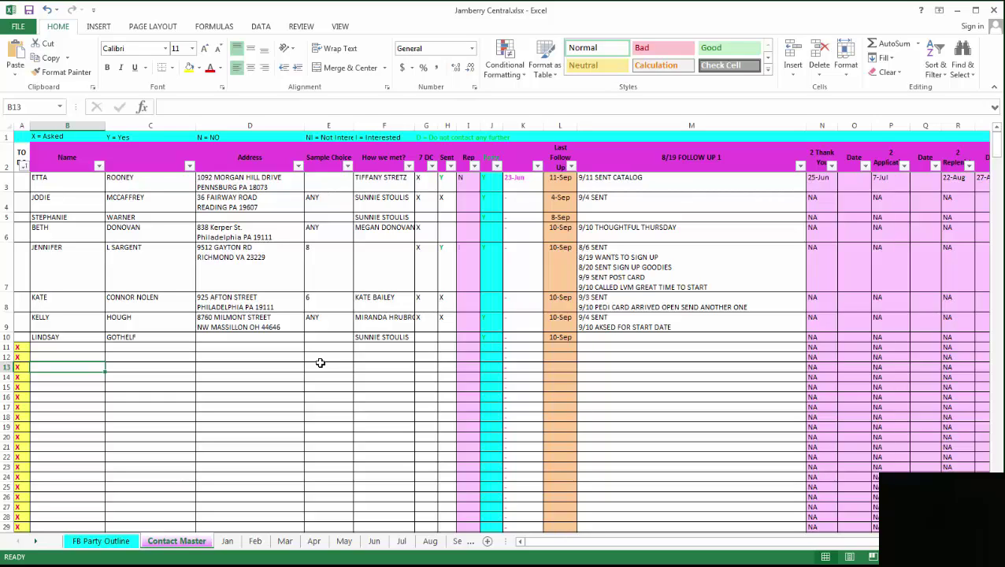
# Sort the contact list by the Rep column from A to Z
pyautogui.click(462, 304)
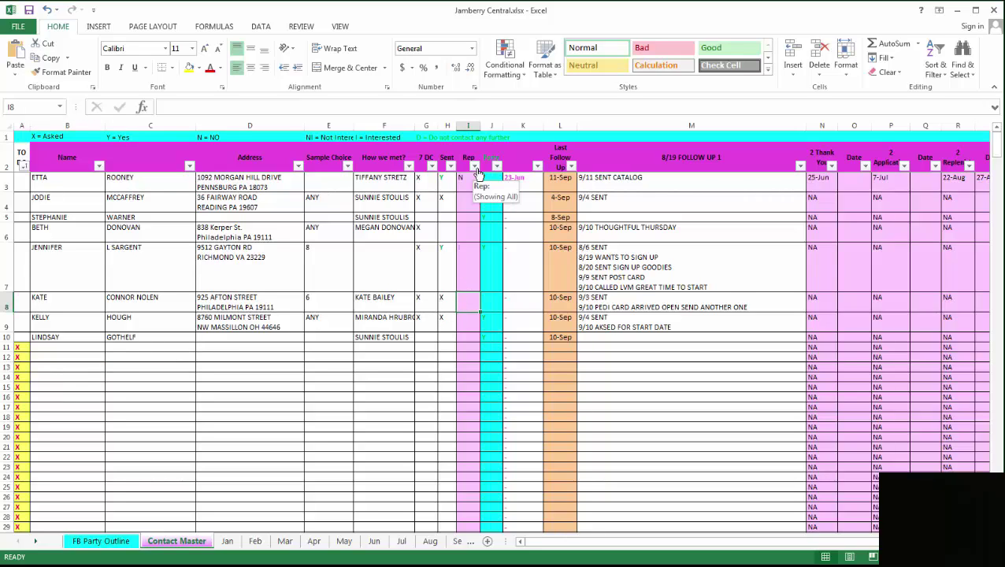
pyautogui.click(475, 167)
pyautogui.click(454, 181)
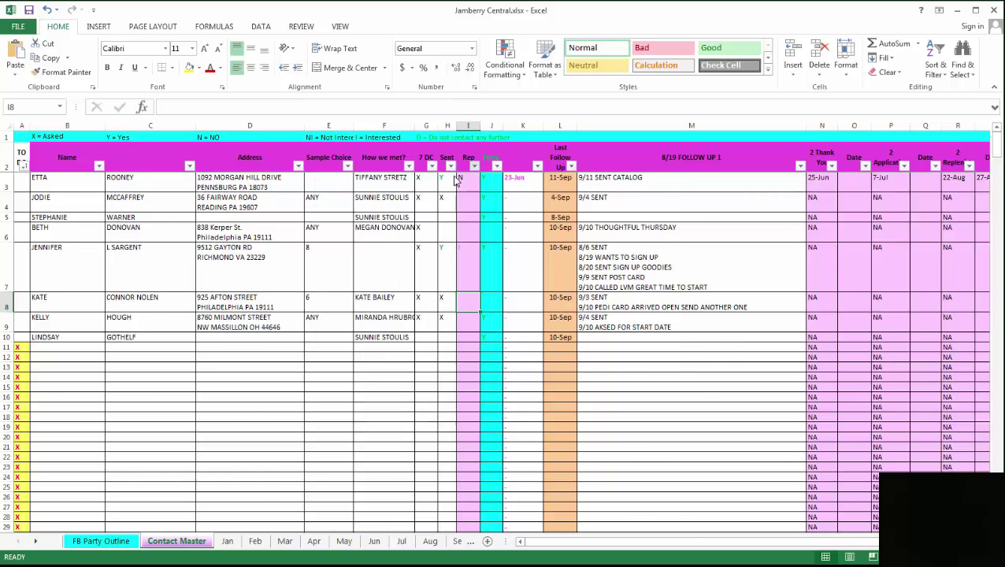
pyautogui.click(471, 169)
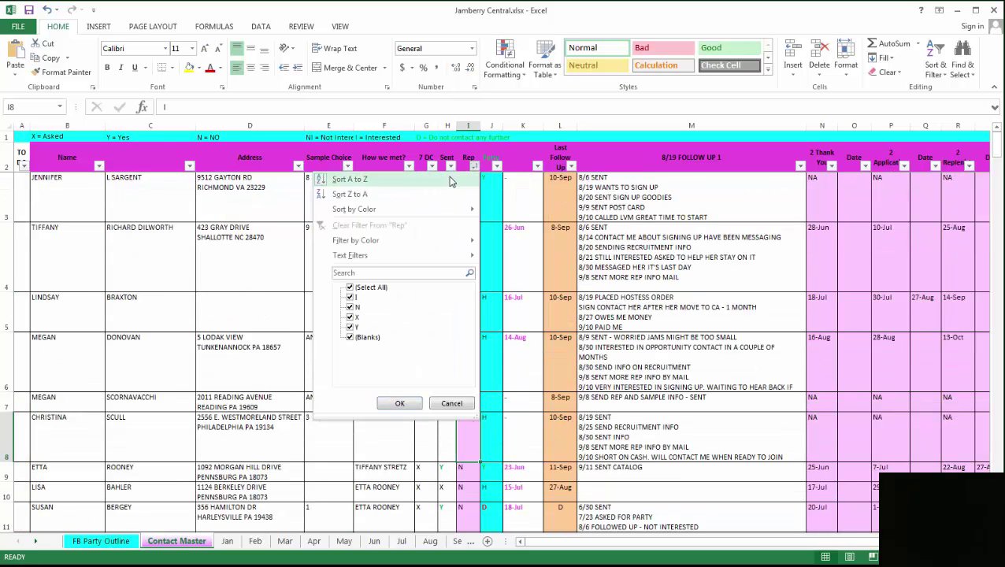
pyautogui.click(451, 181)
# Examine the sorted Rep column group by group, covering the contacts coded I, N, X and Y
pyautogui.click(458, 187)
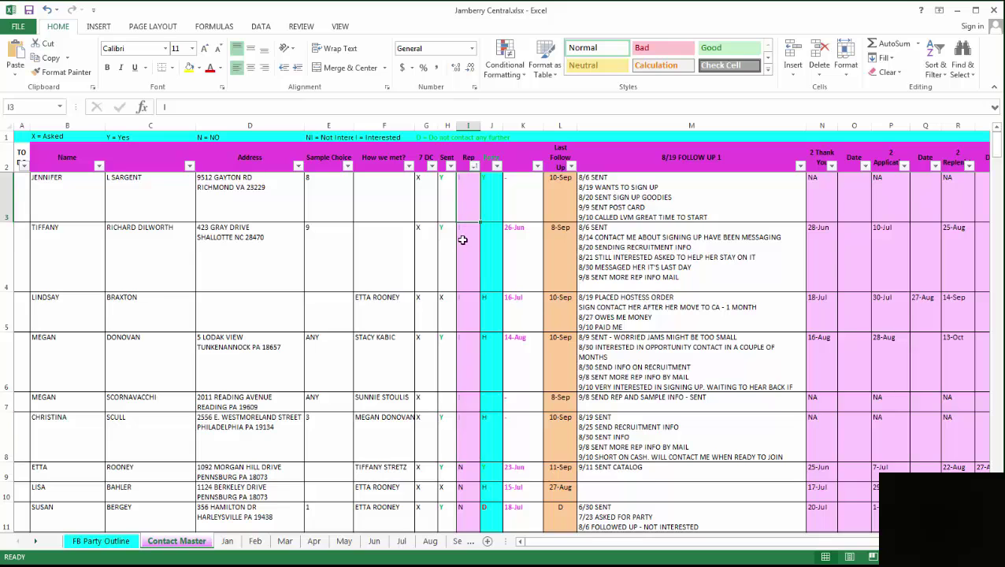
pyautogui.click(460, 281)
pyautogui.click(460, 301)
pyautogui.click(472, 350)
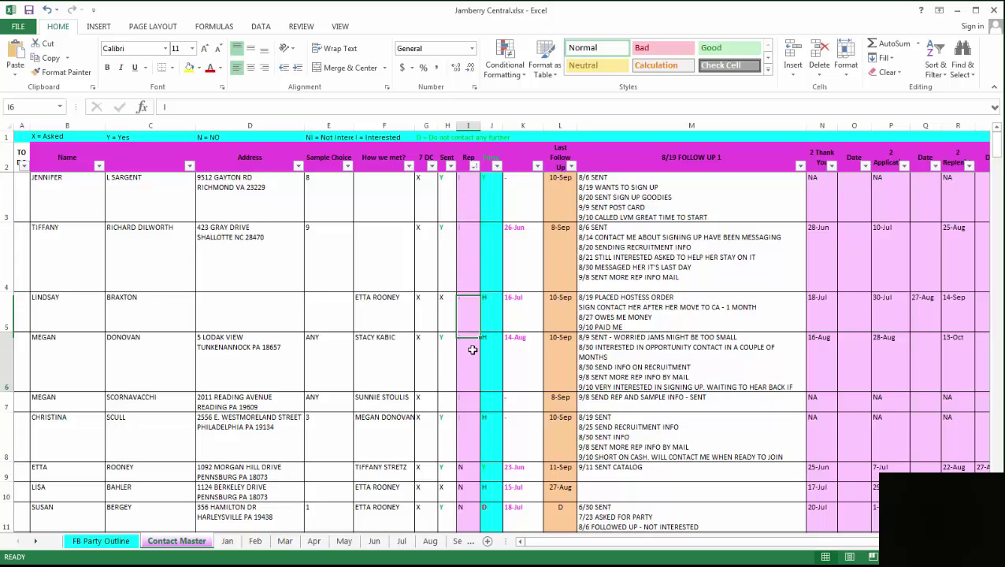
pyautogui.click(460, 404)
pyautogui.click(466, 426)
pyautogui.scroll(-1, 466, 423)
pyautogui.scroll(-2, 466, 422)
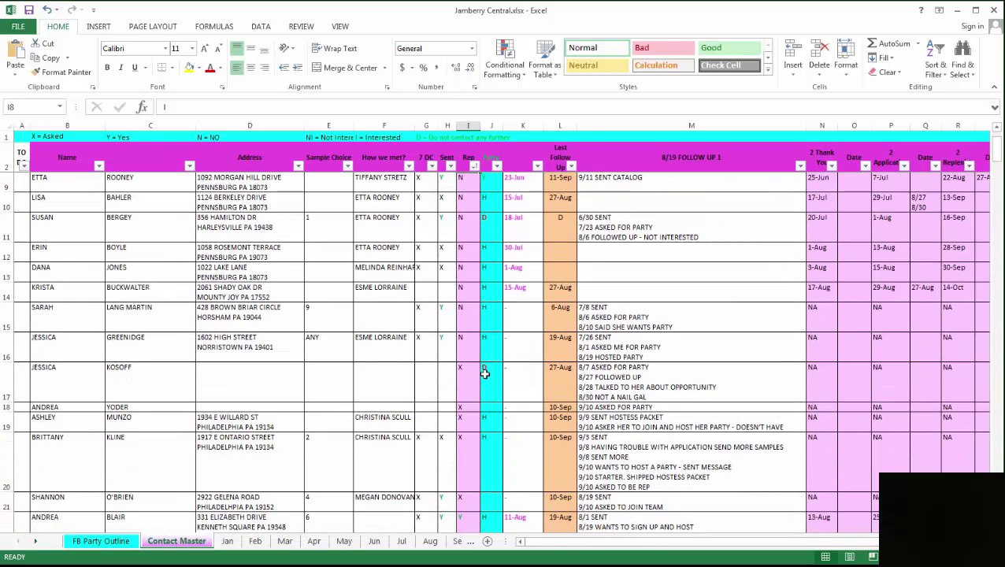
pyautogui.moveTo(464, 182); pyautogui.dragTo(463, 344)
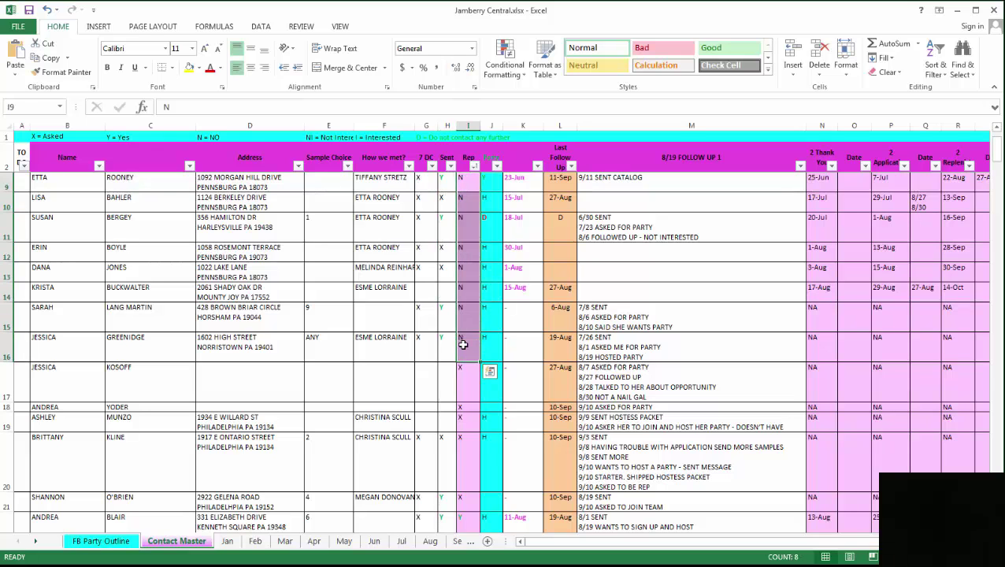
pyautogui.scroll(-2, 464, 344)
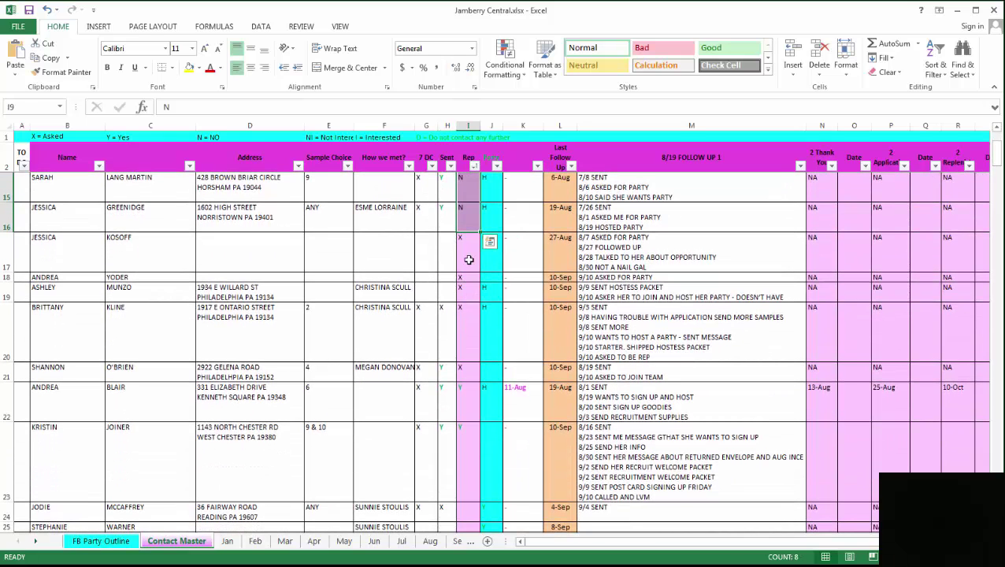
pyautogui.moveTo(467, 260); pyautogui.dragTo(467, 371)
pyautogui.scroll(-1, 467, 372)
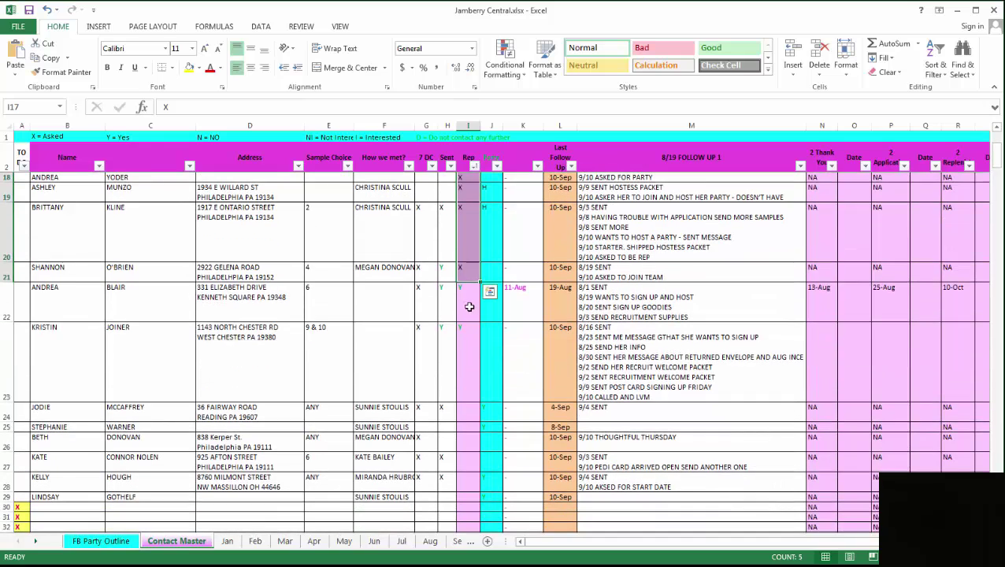
pyautogui.moveTo(467, 300); pyautogui.dragTo(470, 361)
# Sort the contact list by the Party column from A to Z and review the contacts coded D and H
pyautogui.click(496, 165)
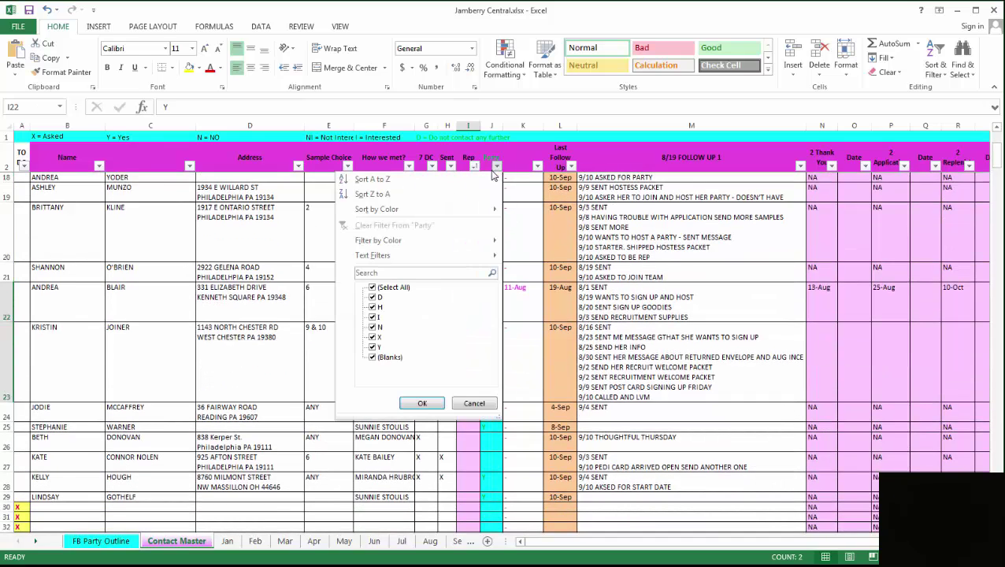
pyautogui.click(487, 180)
pyautogui.moveTo(489, 183); pyautogui.dragTo(488, 486)
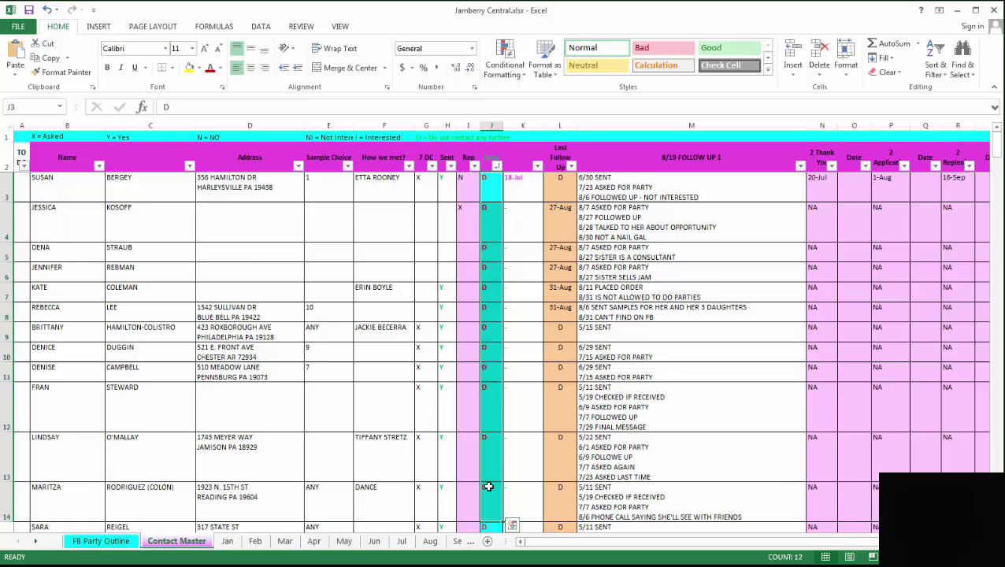
pyautogui.scroll(-1, 488, 486)
pyautogui.scroll(-1, 488, 486)
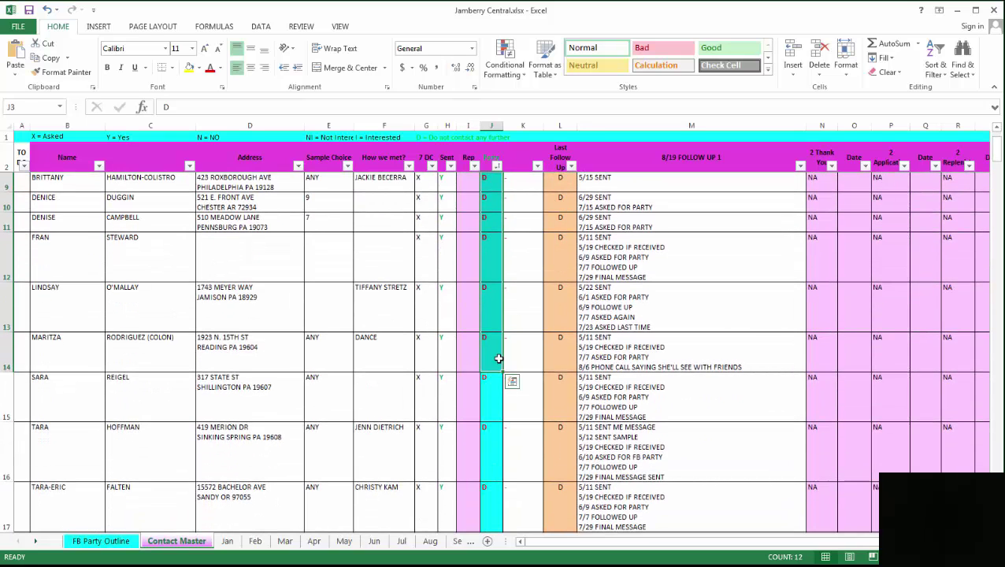
pyautogui.moveTo(499, 358); pyautogui.dragTo(489, 460)
pyautogui.scroll(-3, 490, 458)
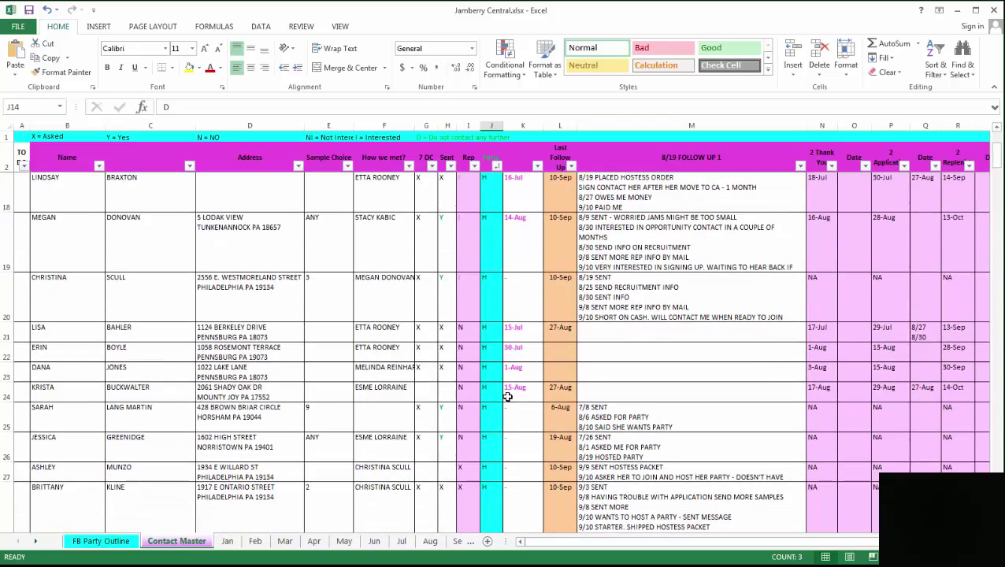
pyautogui.moveTo(498, 208); pyautogui.dragTo(508, 378)
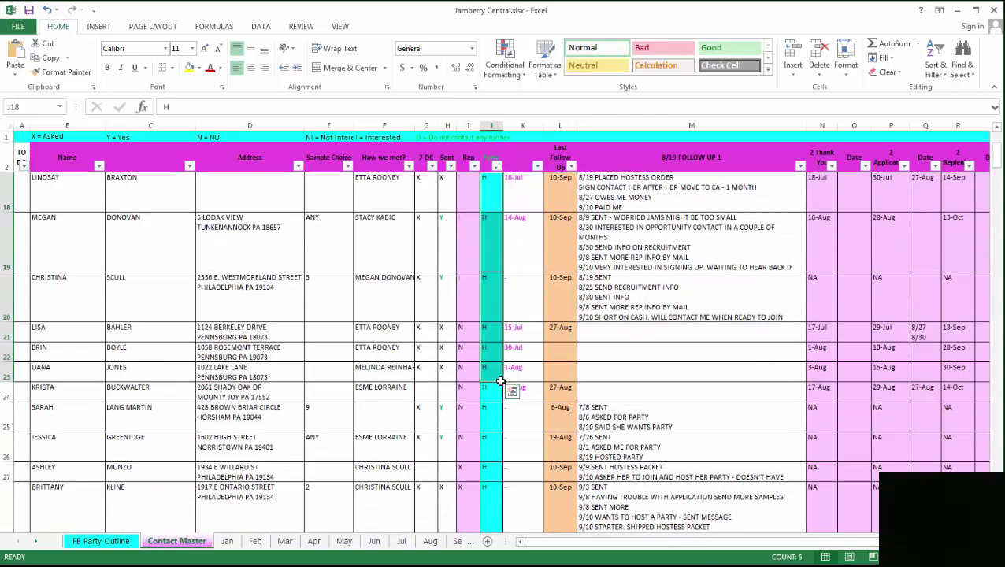
pyautogui.scroll(-2, 501, 381)
pyautogui.scroll(-1, 501, 381)
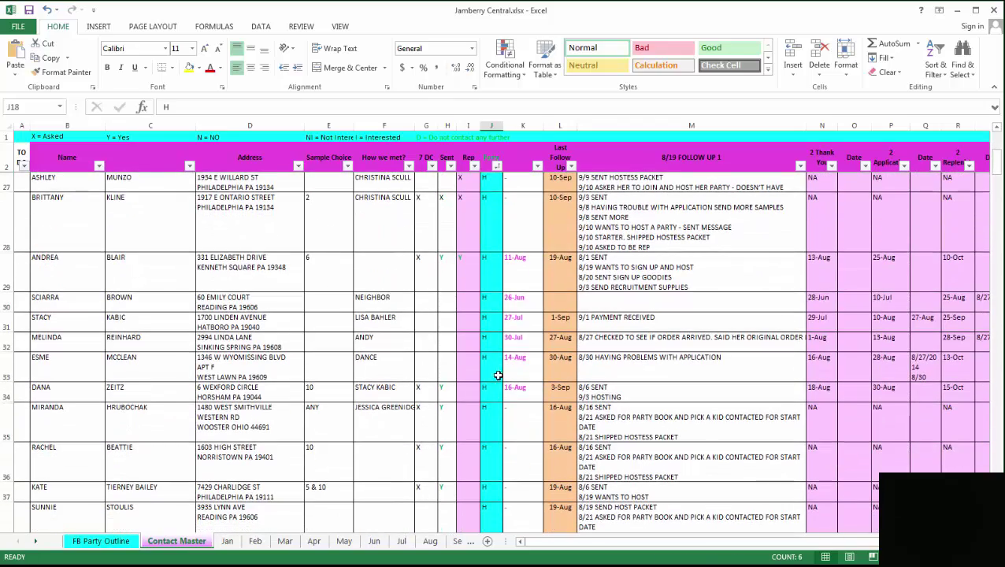
pyautogui.scroll(8, 451, 381)
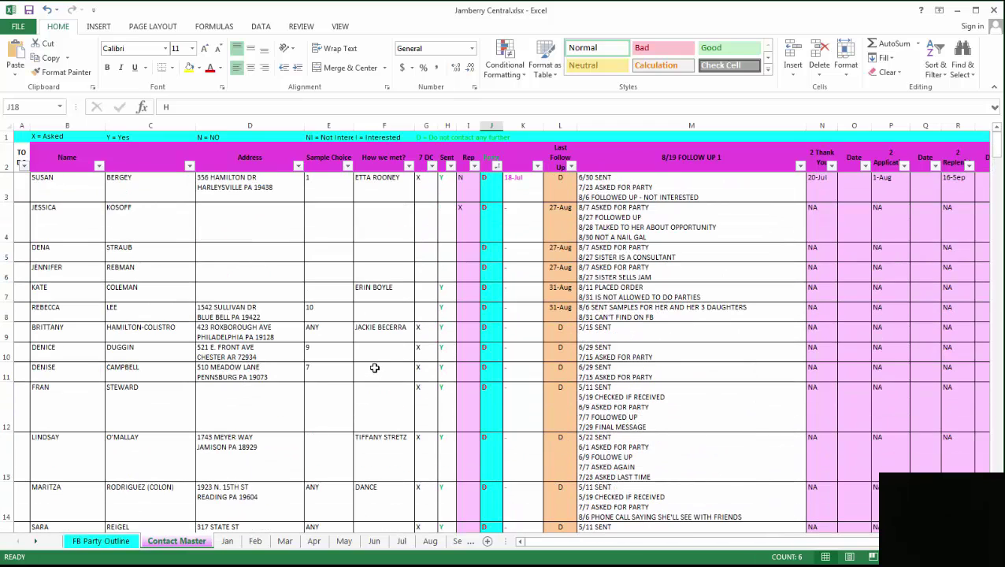
# Look at the Sep and Oct sheets and return to the Contact Master sheet
pyautogui.click(383, 189)
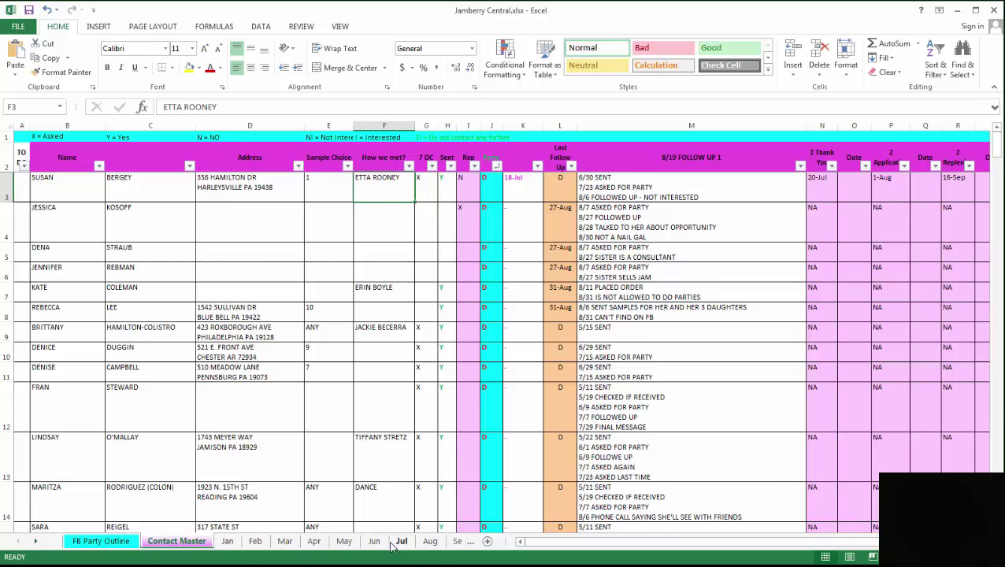
pyautogui.click(458, 542)
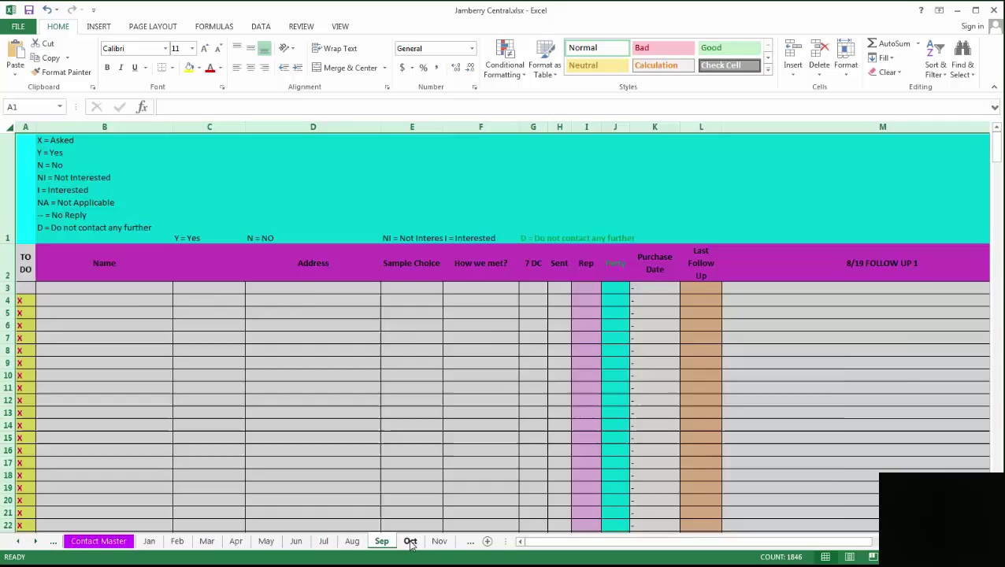
pyautogui.click(410, 542)
pyautogui.click(93, 542)
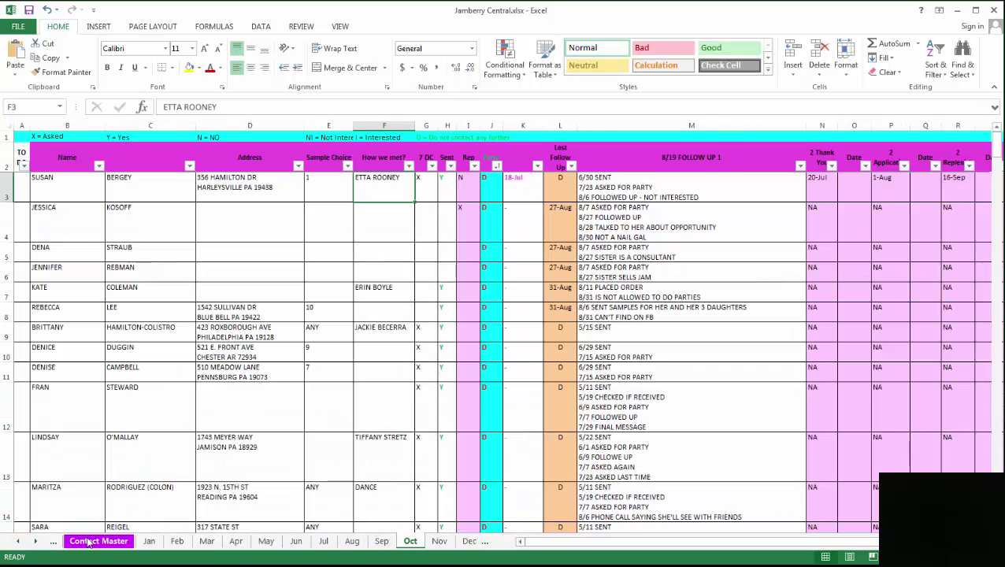
pyautogui.click(128, 417)
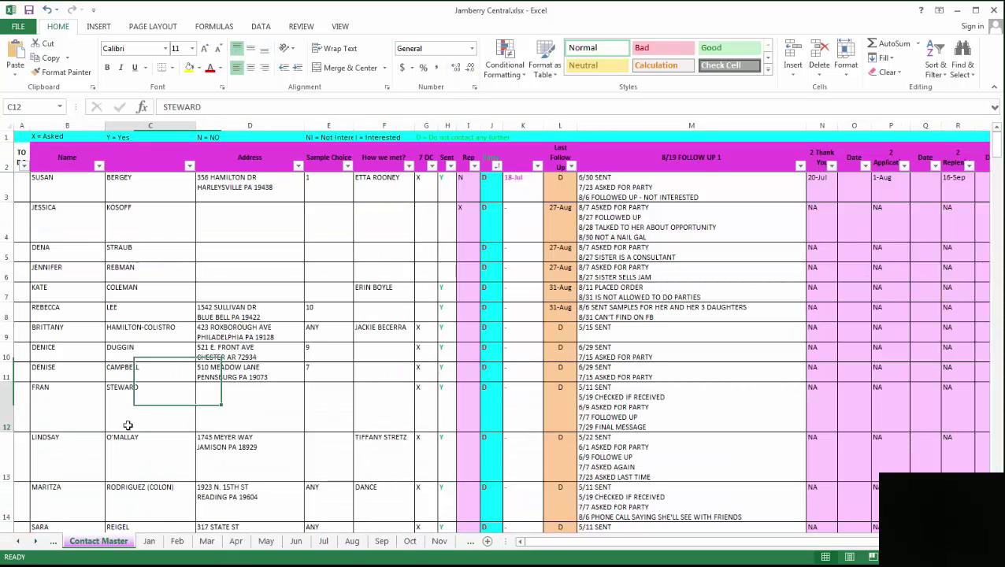
# Cut the contact in row 8 of Contact Master and insert it as row 5 of the Oct sheet
pyautogui.click(11, 312)
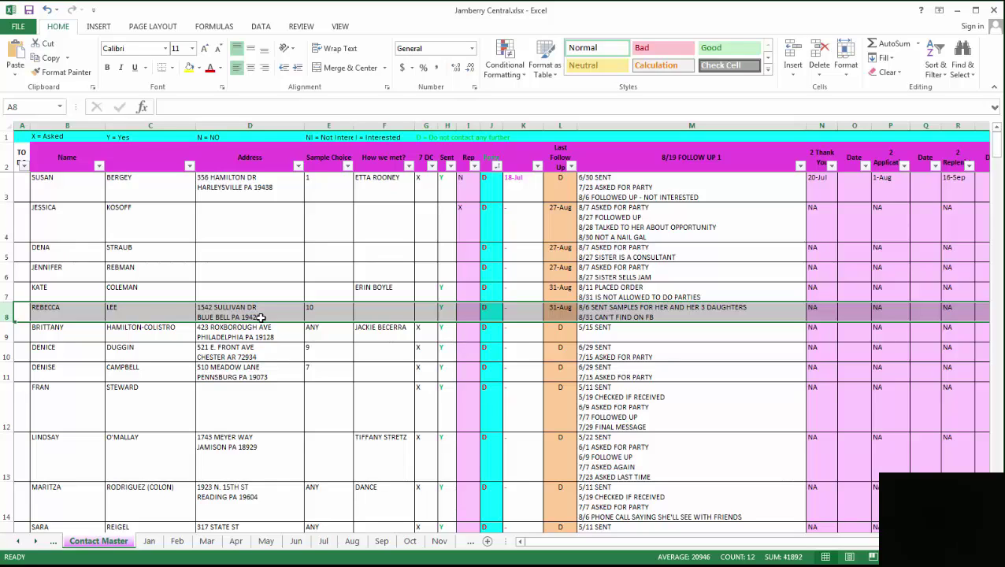
pyautogui.rightClick(14, 314)
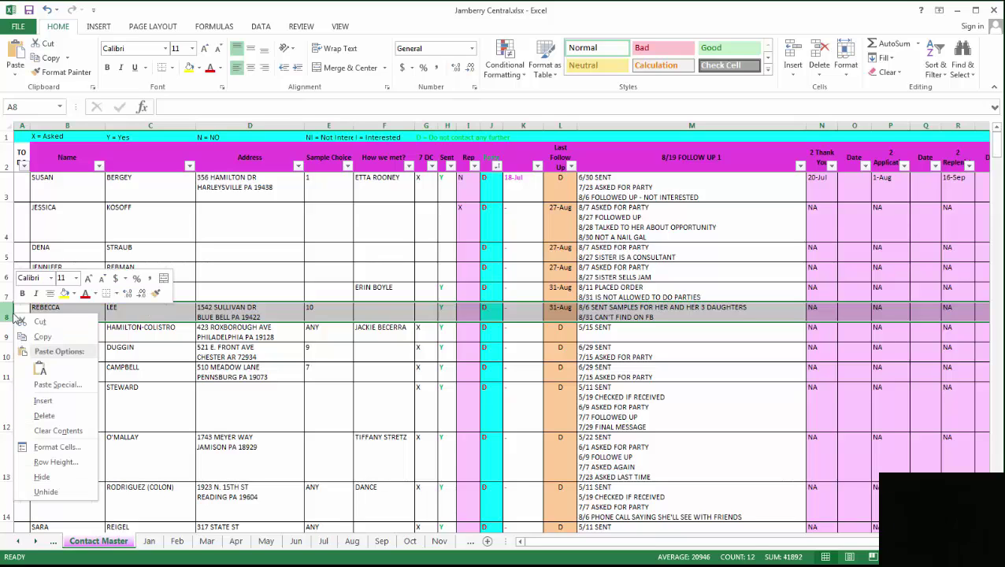
pyautogui.click(63, 336)
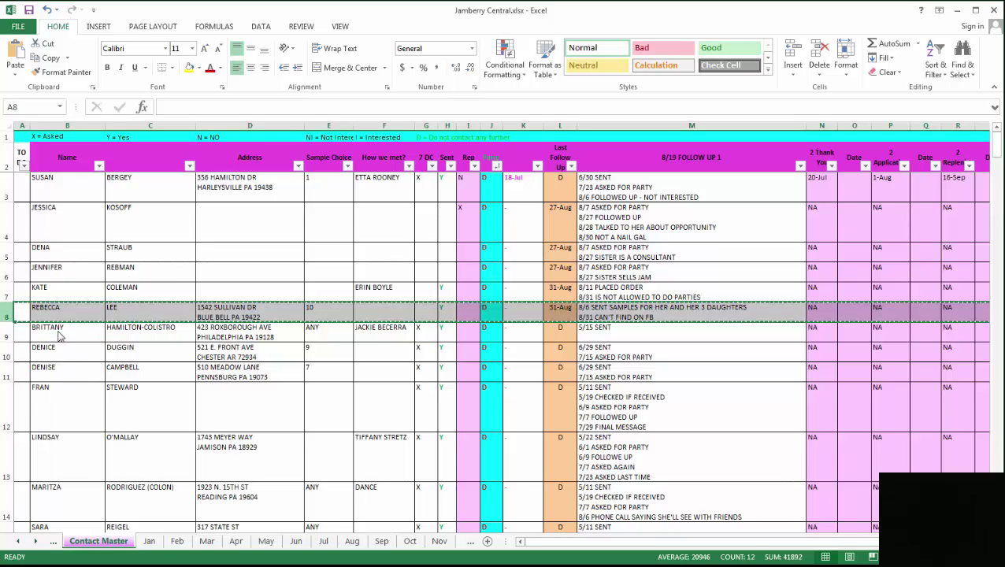
pyautogui.rightClick(7, 313)
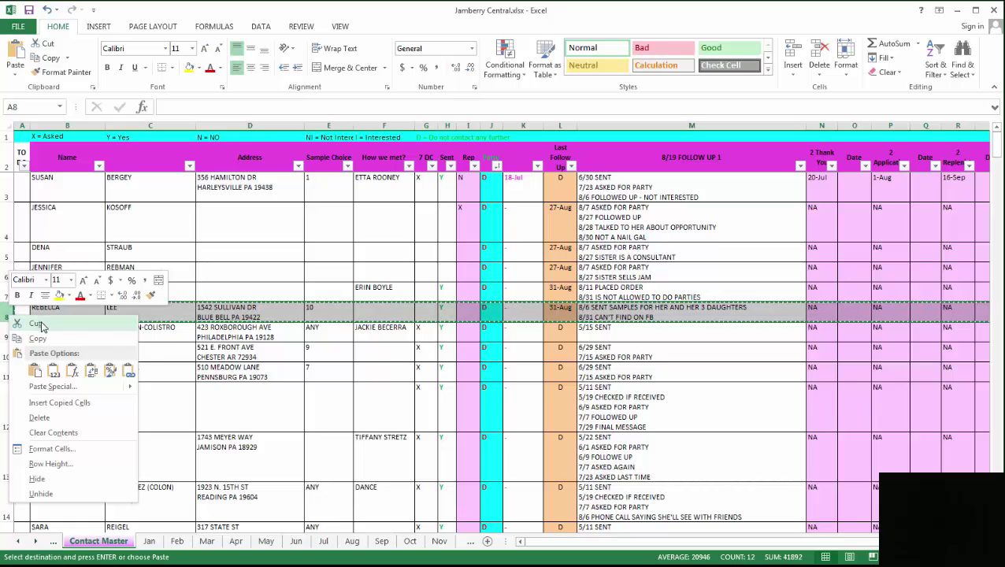
pyautogui.click(41, 325)
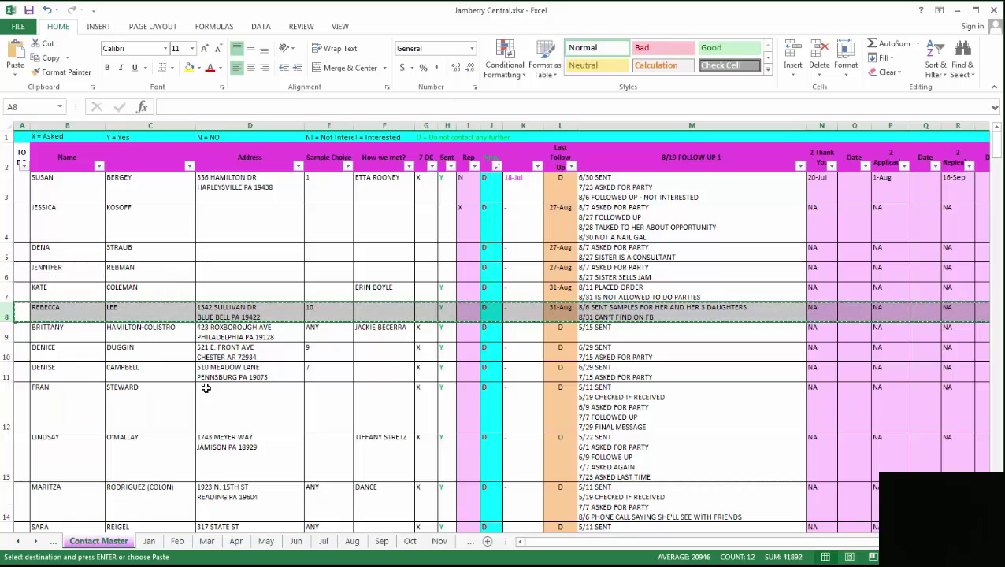
pyautogui.click(410, 542)
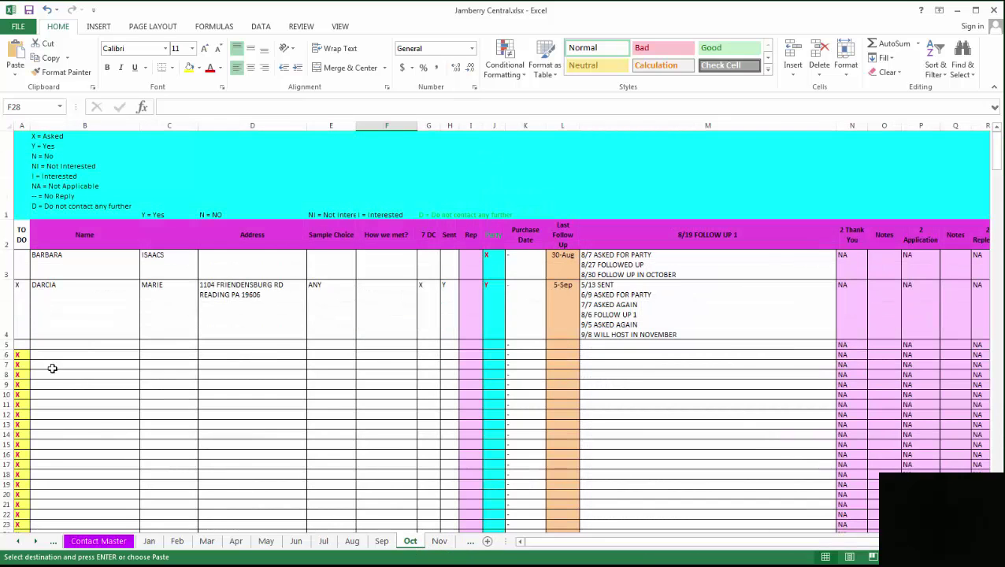
pyautogui.rightClick(10, 344)
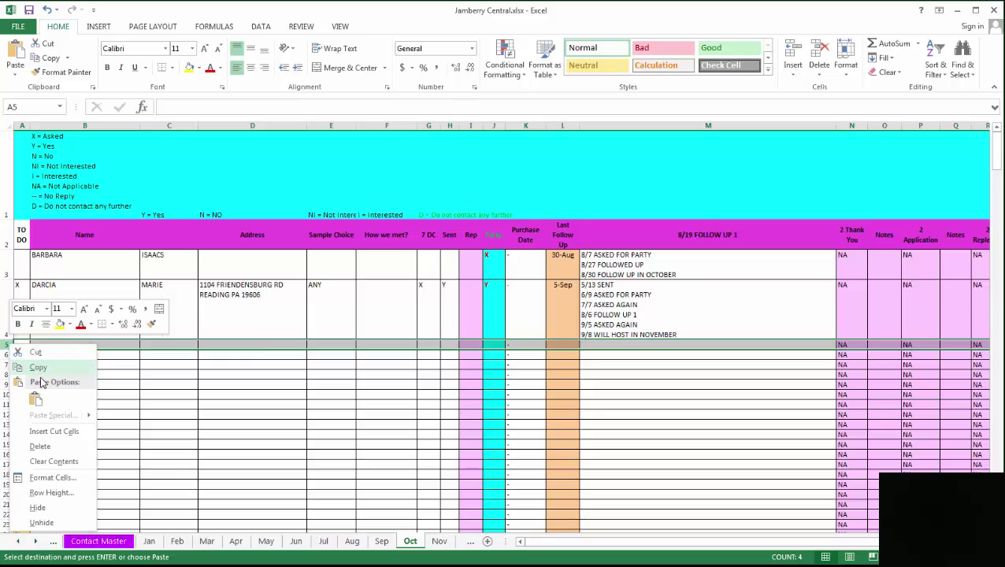
pyautogui.click(56, 431)
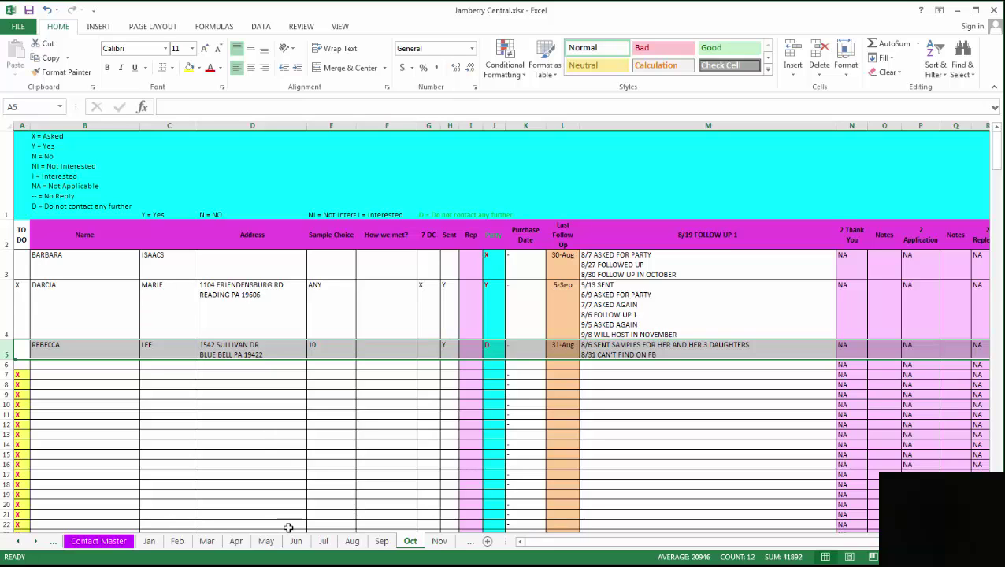
# Look at the empty contact rows on the Sep sheet and return to the Oct sheet
pyautogui.click(177, 542)
pyautogui.click(372, 543)
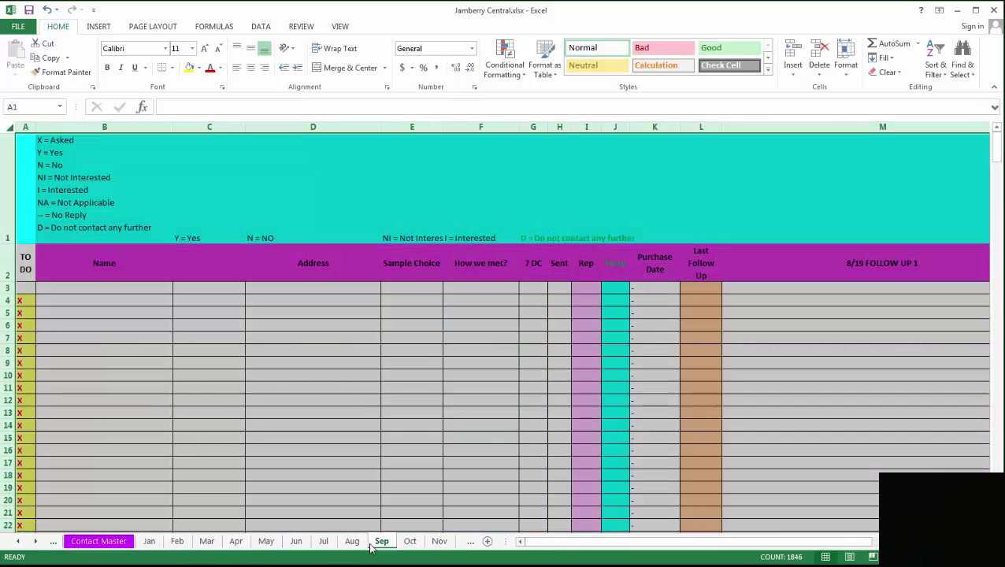
pyautogui.click(410, 542)
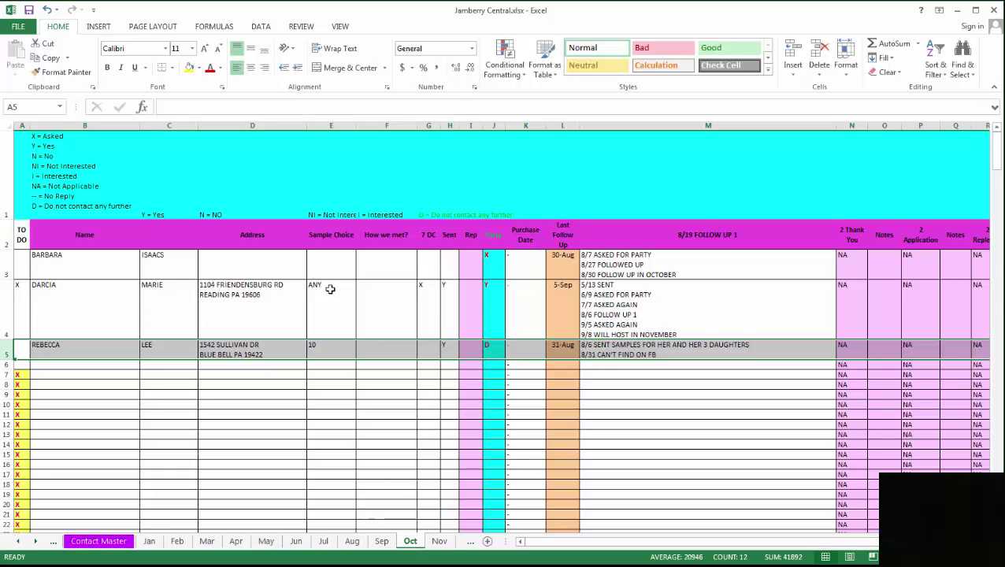
# Review the contacts in rows 3 to 5 of the Oct sheet, including their notes in the 8/19 FOLLOW UP 1 column
pyautogui.moveTo(8, 255); pyautogui.dragTo(8, 356)
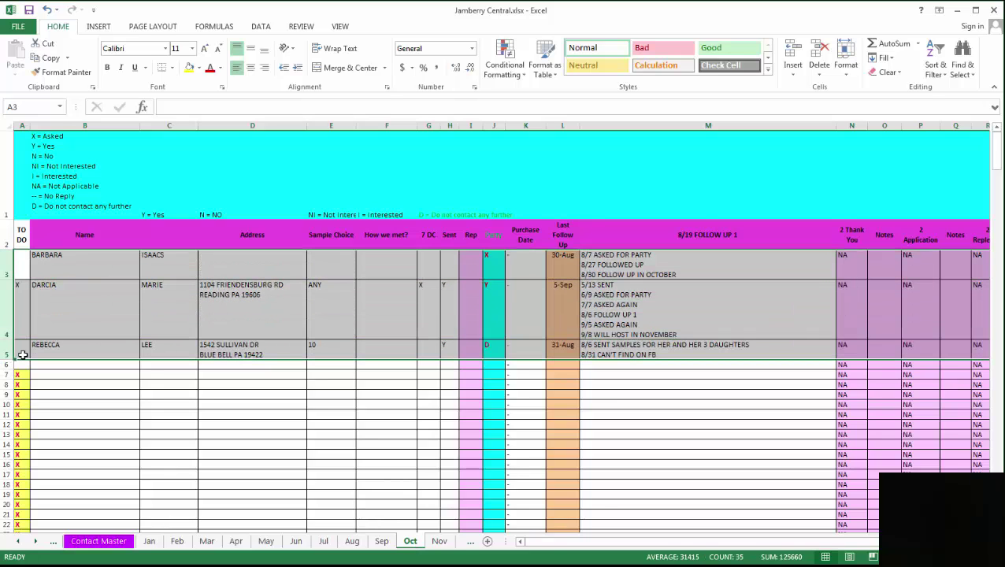
pyautogui.click(639, 333)
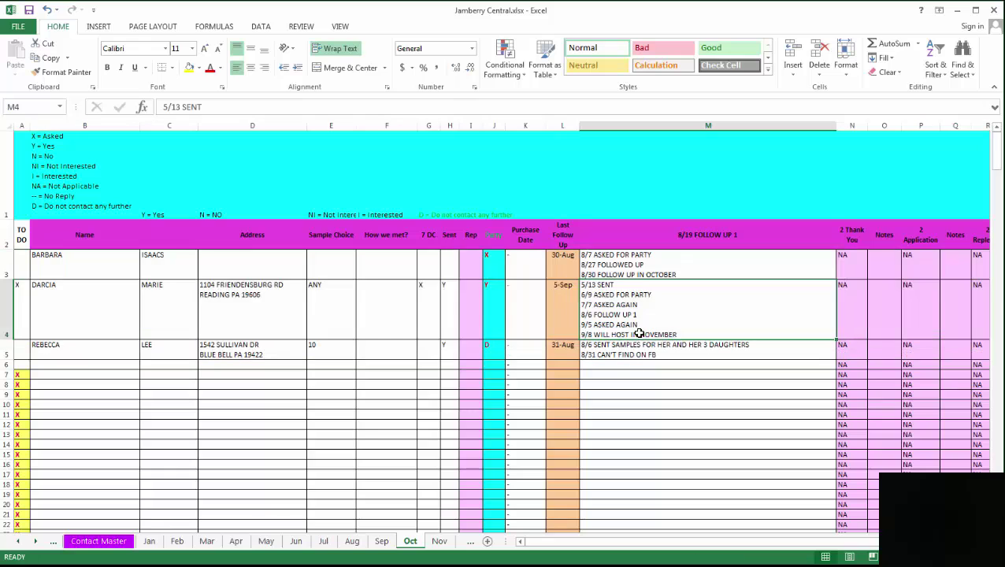
pyautogui.click(633, 270)
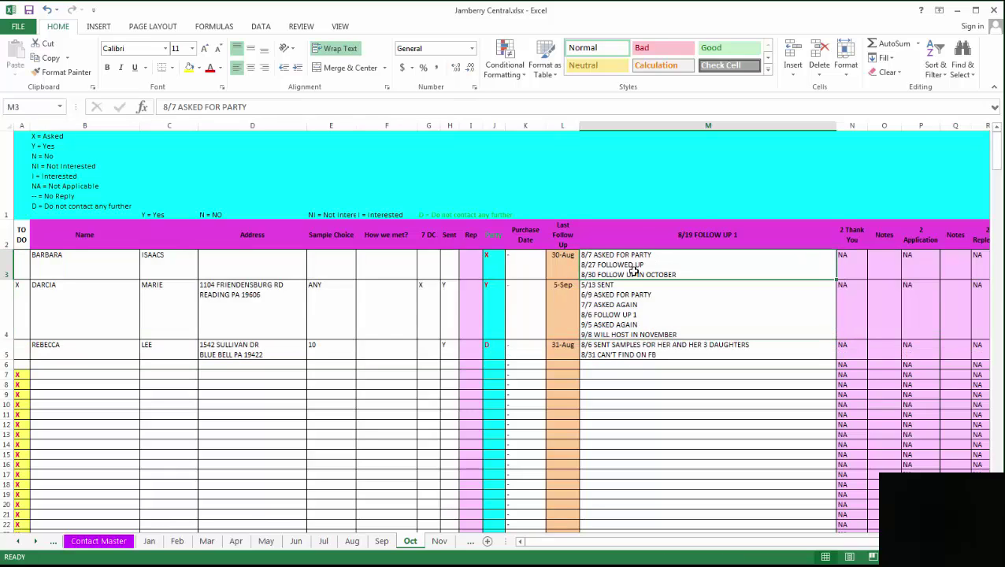
pyautogui.click(235, 391)
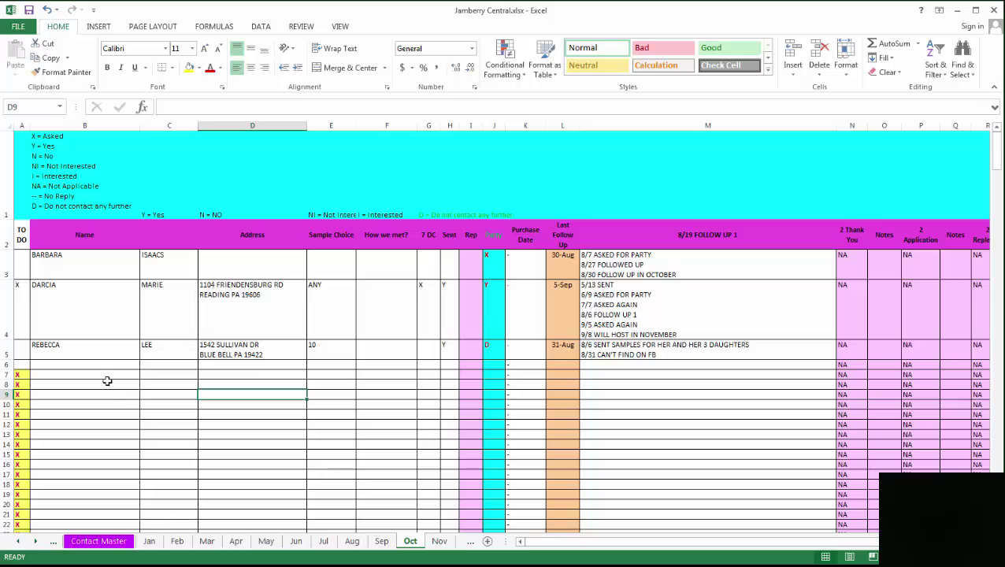
pyautogui.moveTo(6, 268); pyautogui.dragTo(4, 354)
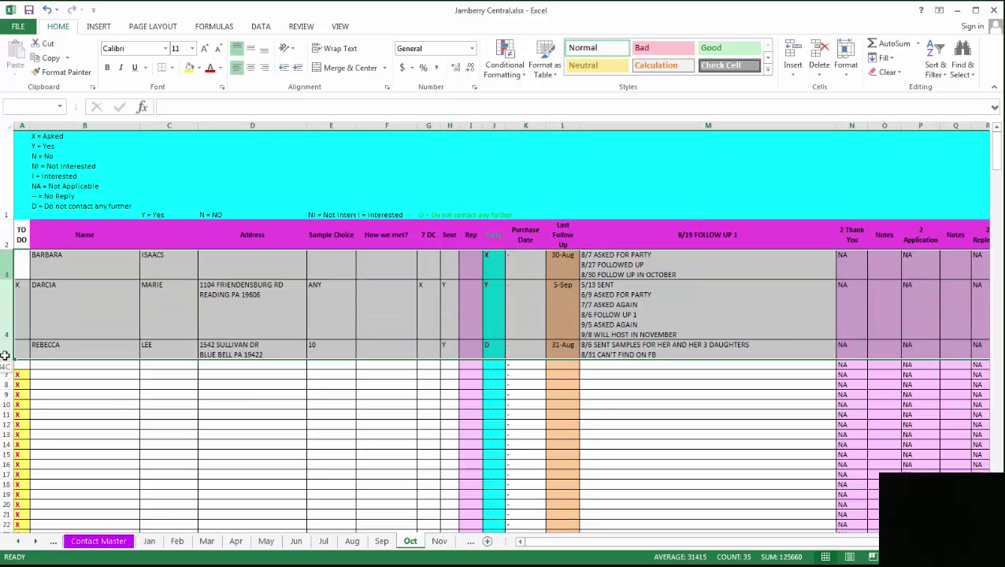
# Look through the Contact Master list down past the last filled contact and back up
pyautogui.click(98, 542)
pyautogui.click(354, 420)
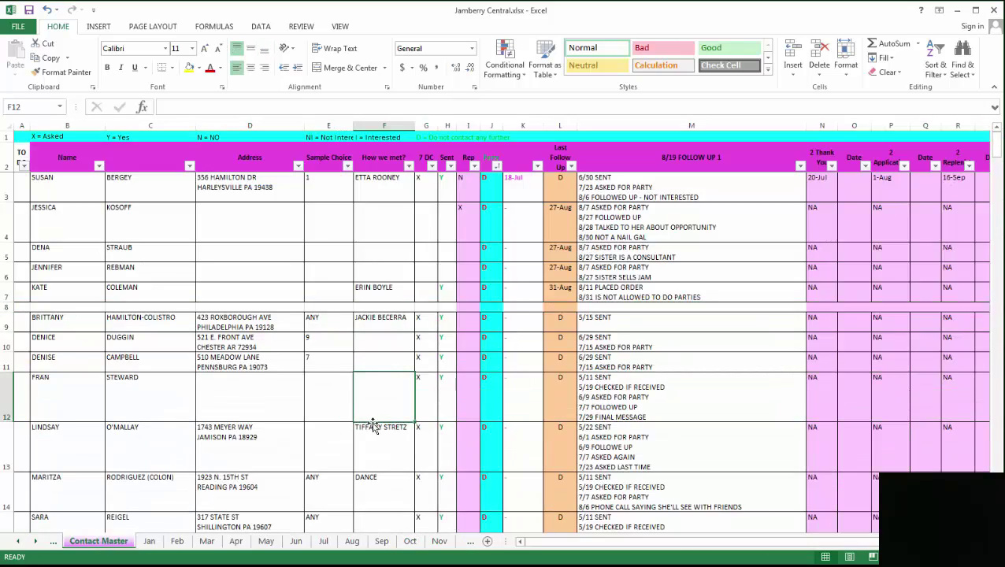
pyautogui.scroll(-20, 371, 417)
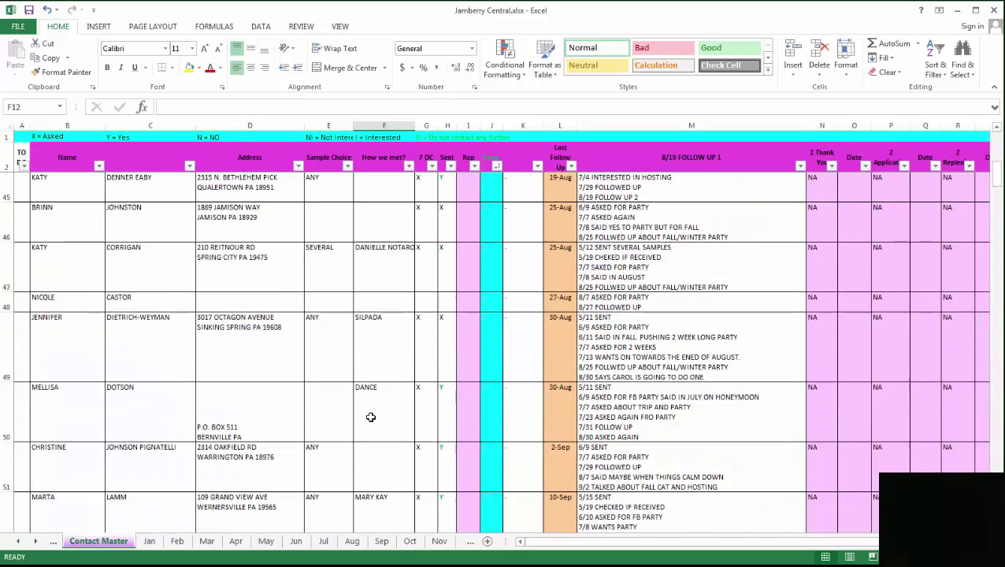
pyautogui.scroll(-10, 370, 417)
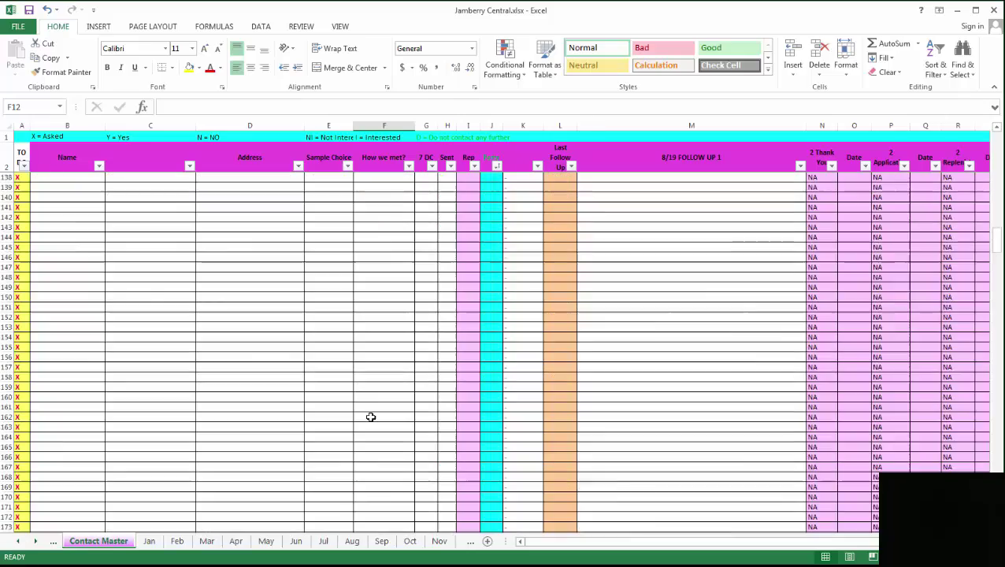
pyautogui.scroll(10, 369, 417)
pyautogui.scroll(20, 367, 417)
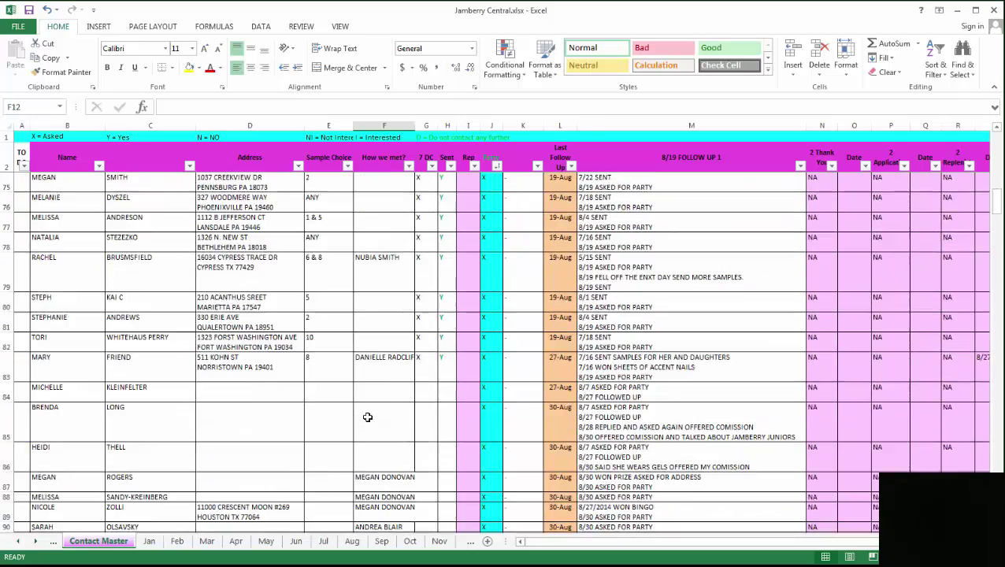
# Check the Oct follow-up sheet again and go back to the Contact Master sheet
pyautogui.click(414, 541)
pyautogui.click(392, 504)
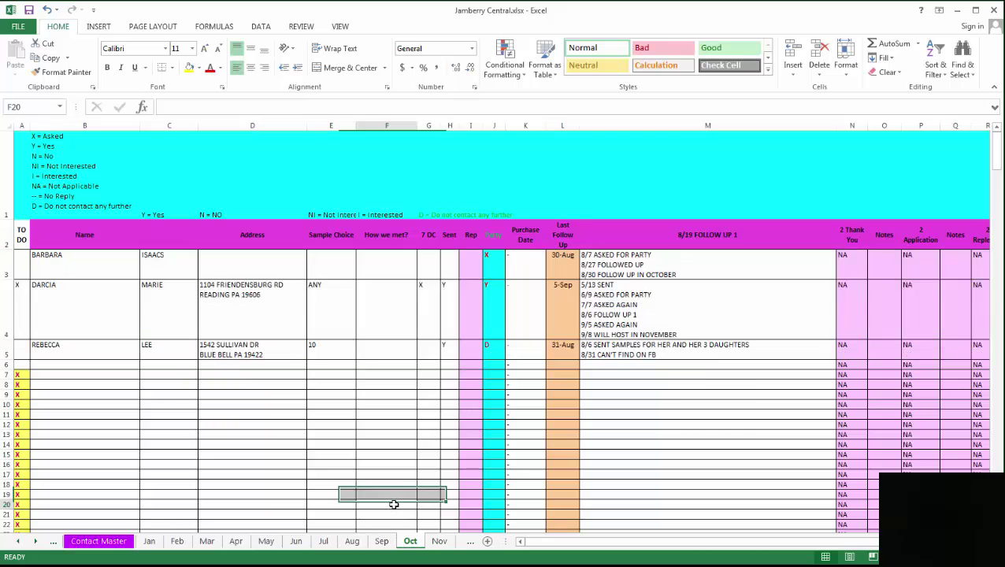
pyautogui.click(277, 442)
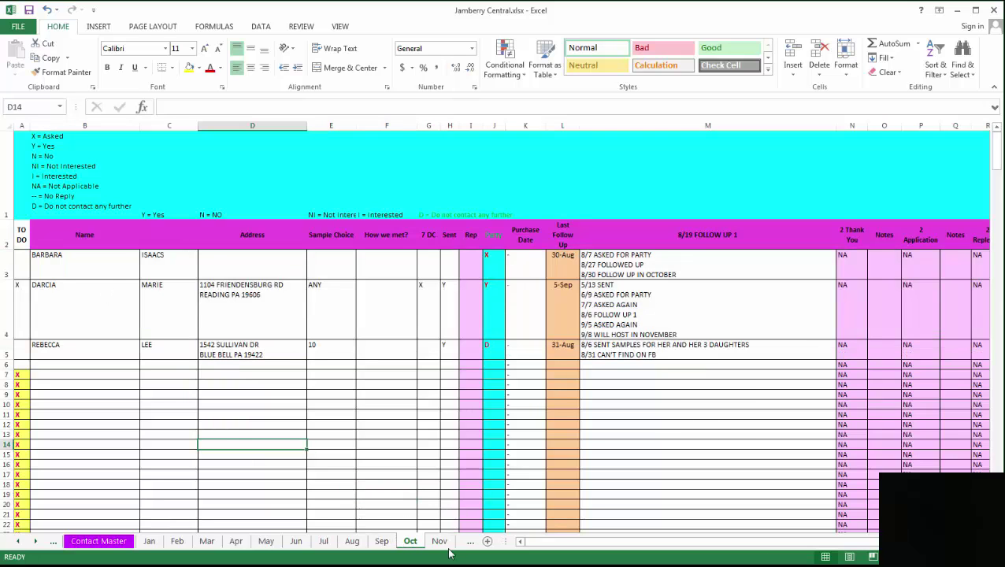
pyautogui.click(102, 541)
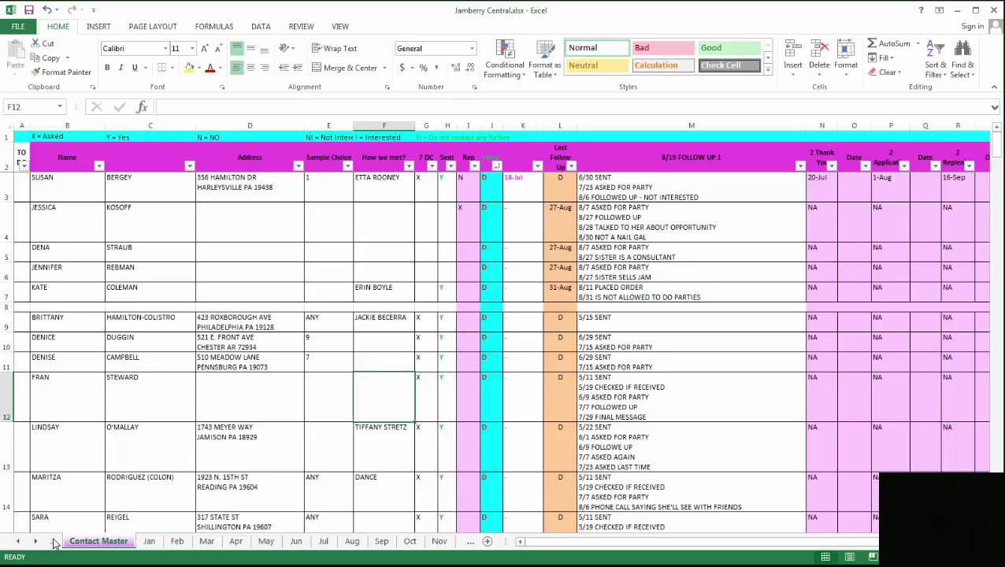
# Open the FB Party Outline sheet and view the PRE and WED 1 posts at the start of the outline
pyautogui.click(52, 541)
pyautogui.click(134, 494)
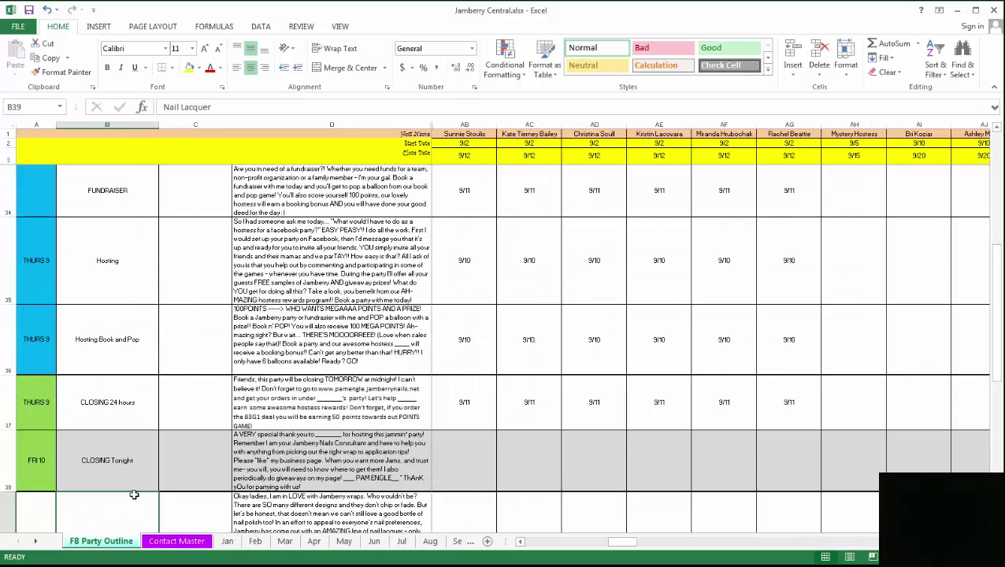
pyautogui.scroll(5, 134, 494)
pyautogui.scroll(5, 134, 494)
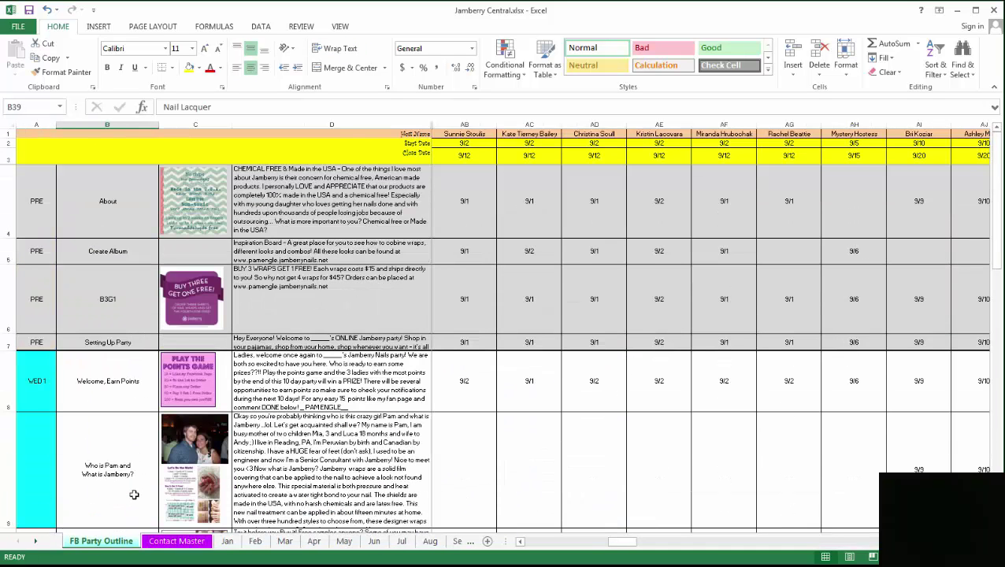